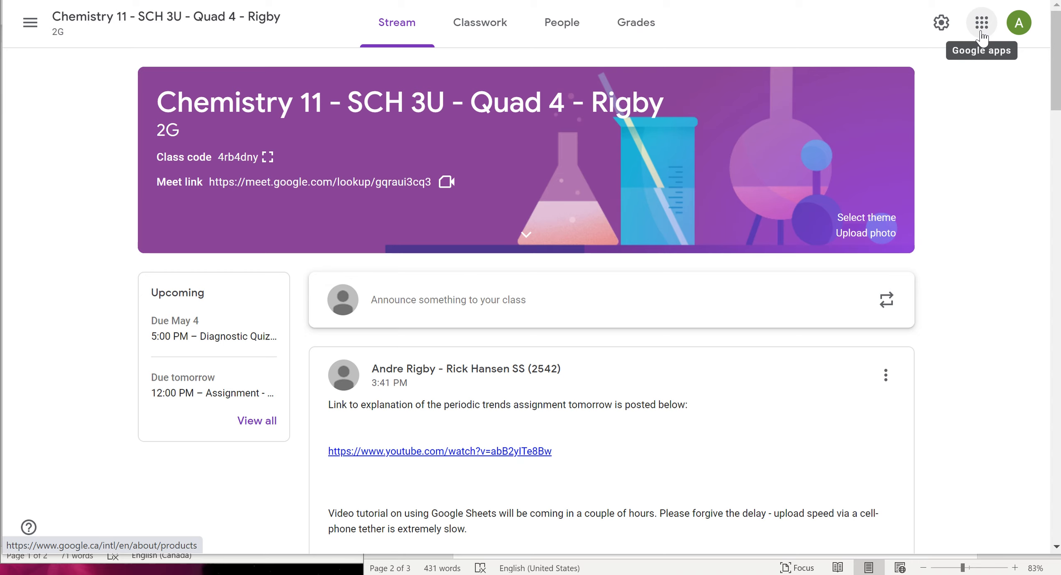
Step: Open Google Sheets from the Classroom page and create a blank spreadsheet
left_click(988, 29)
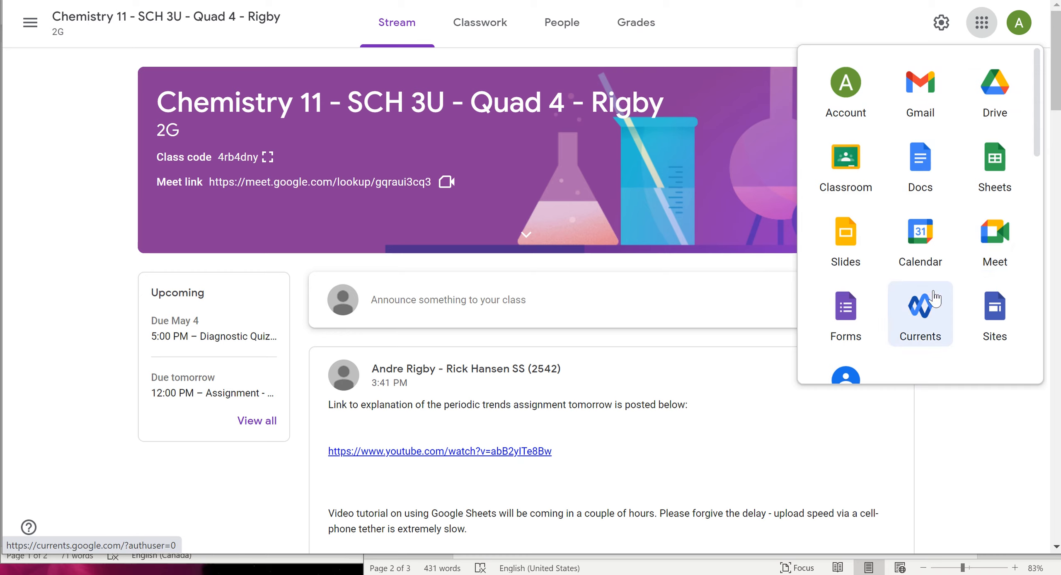
scroll(936, 162, "down", 6)
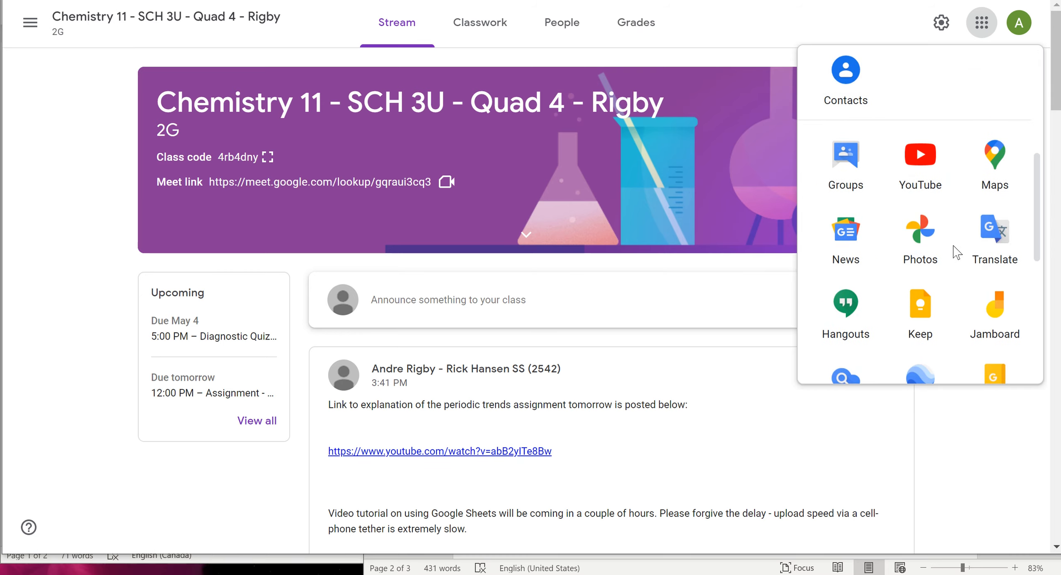
scroll(914, 244, "up", 5)
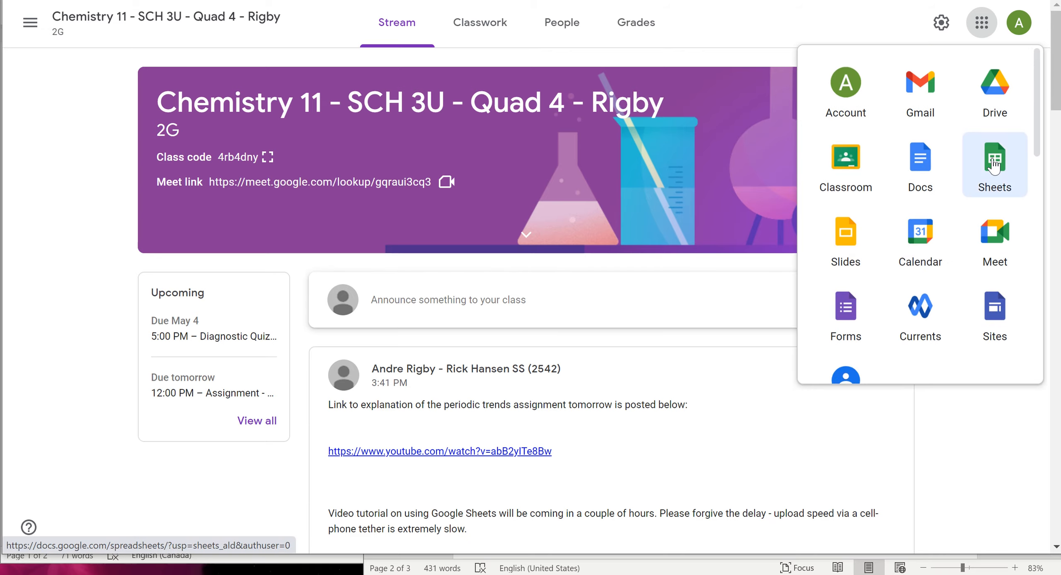
left_click(994, 165)
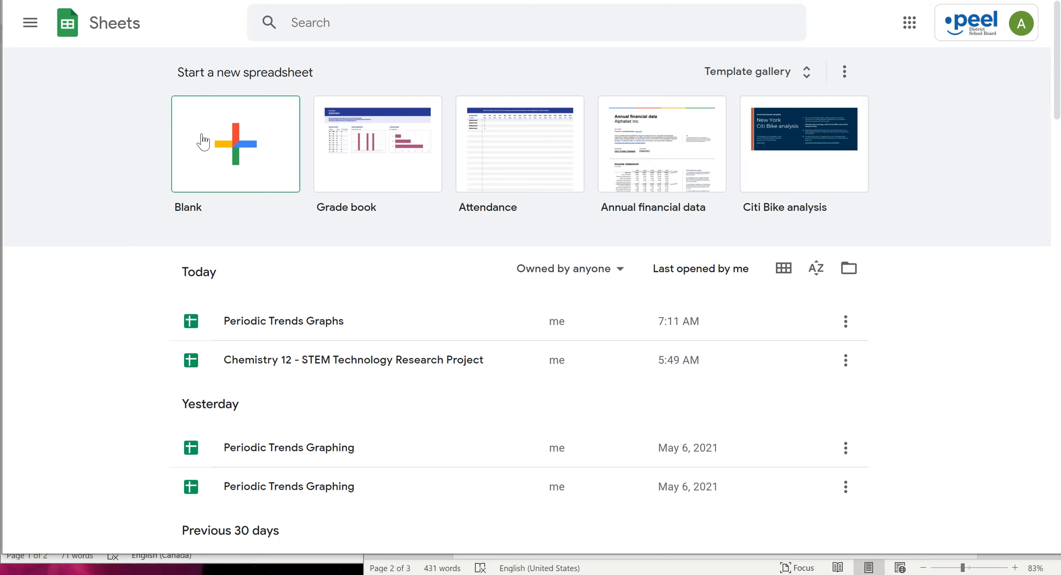
left_click(208, 118)
left_click(238, 149)
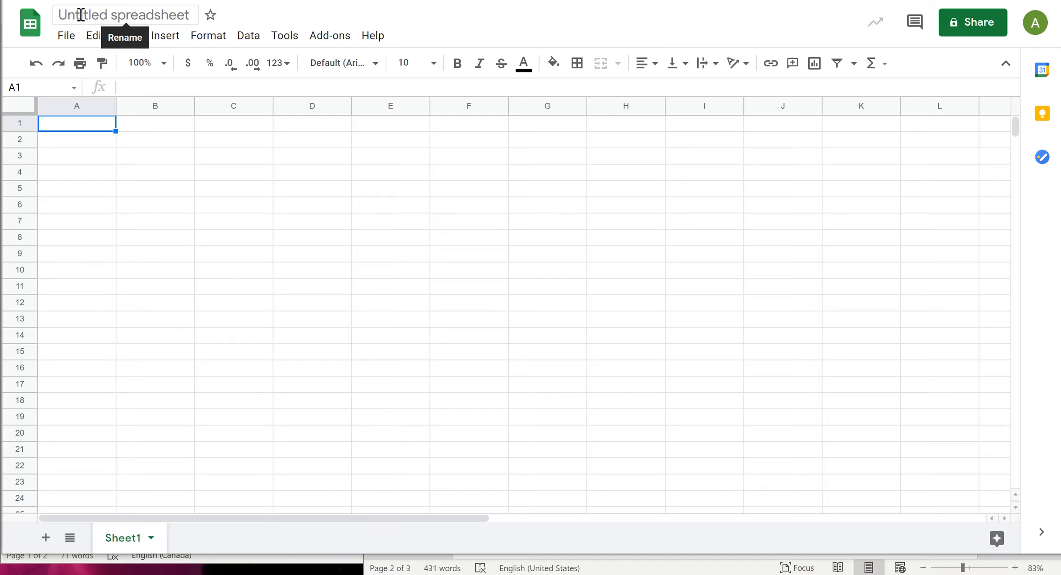
Step: Rename the untitled spreadsheet as "Periodic Trends Graph"
left_click(190, 16)
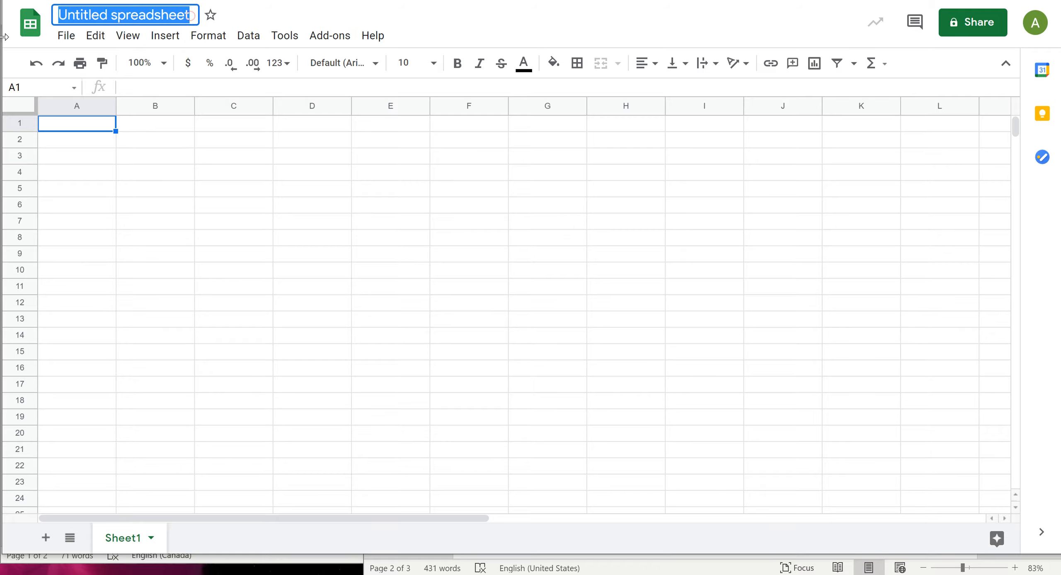
key("BackSpace")
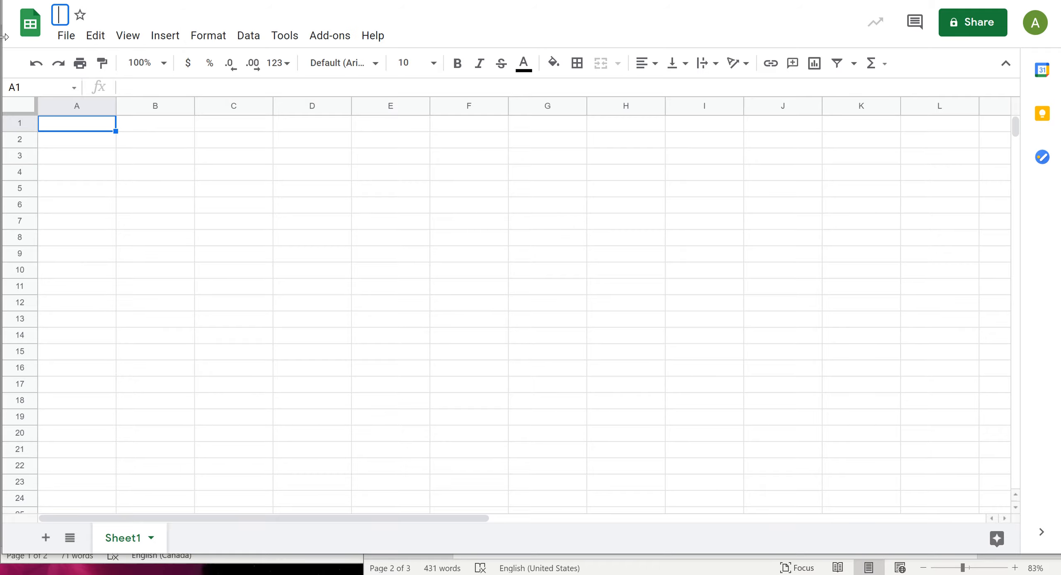
type("Periodic ")
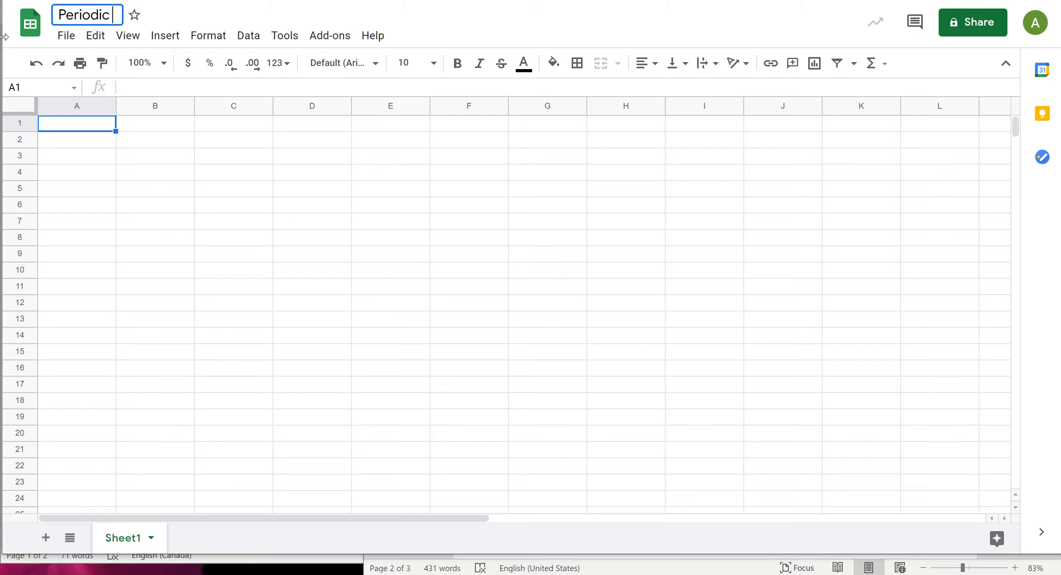
type("Trends Graph")
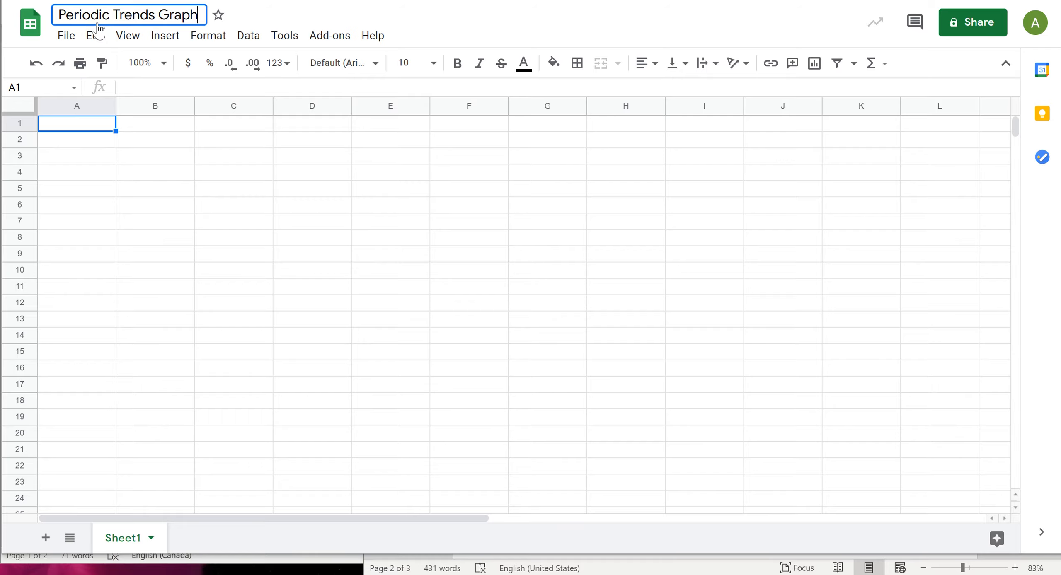
left_click(214, 194)
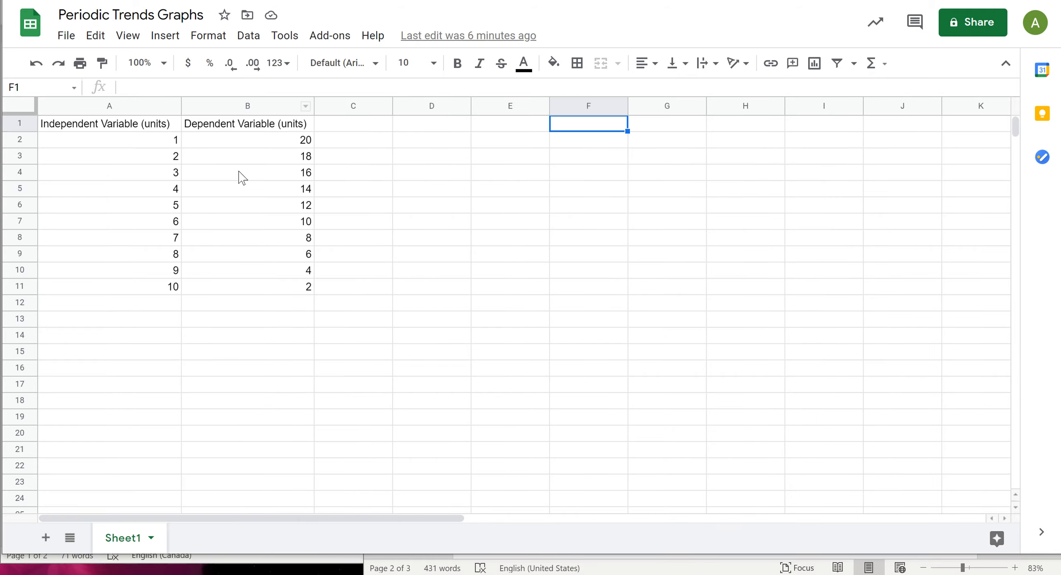
Step: Examine the sample table's independent and dependent variable columns, including their headers and units
left_click(217, 290)
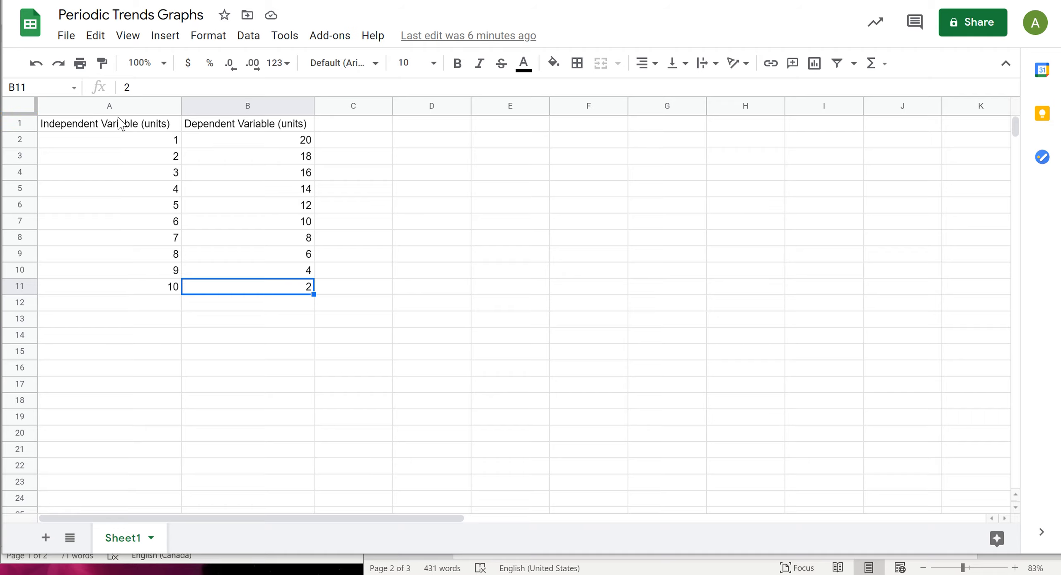
left_click(370, 160)
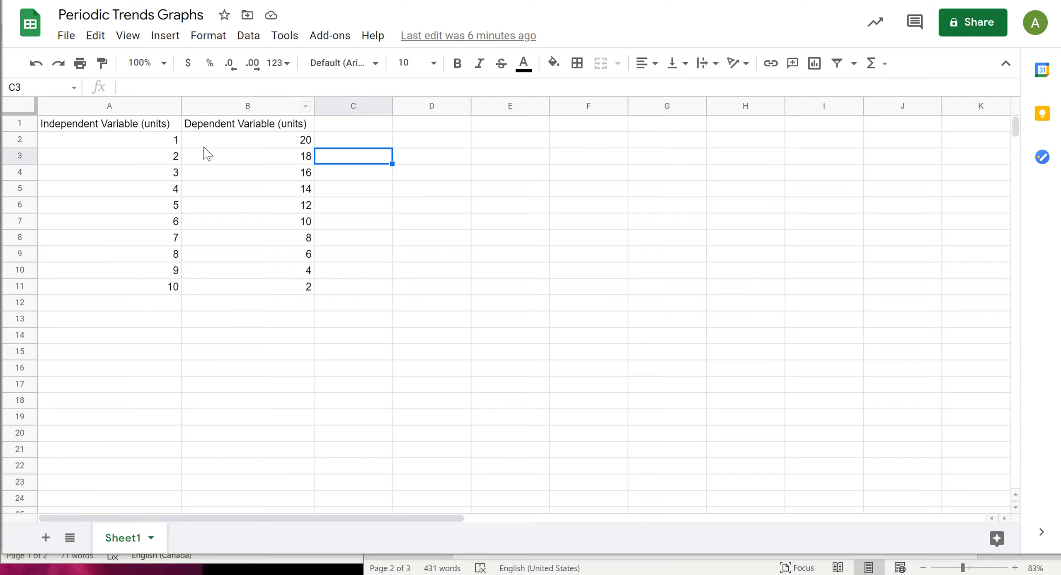
left_click(90, 126)
left_click(253, 126)
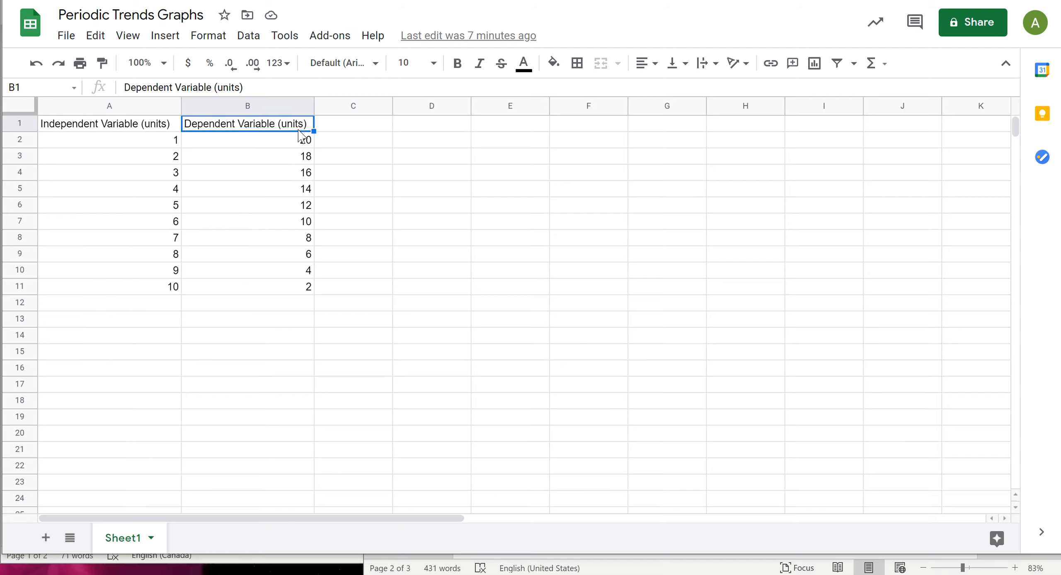
left_click(109, 172)
left_click(91, 127)
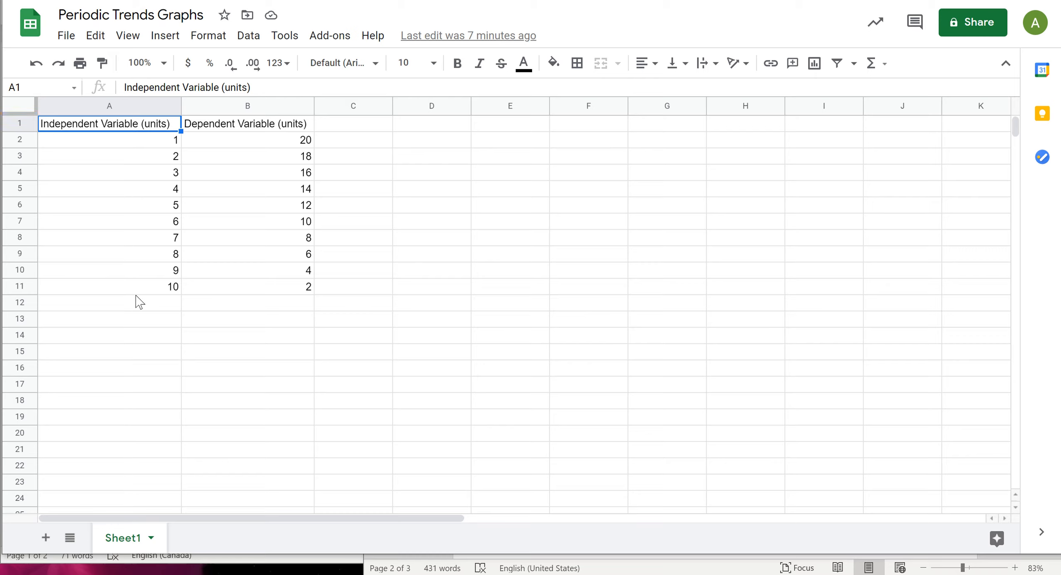
left_click(224, 124)
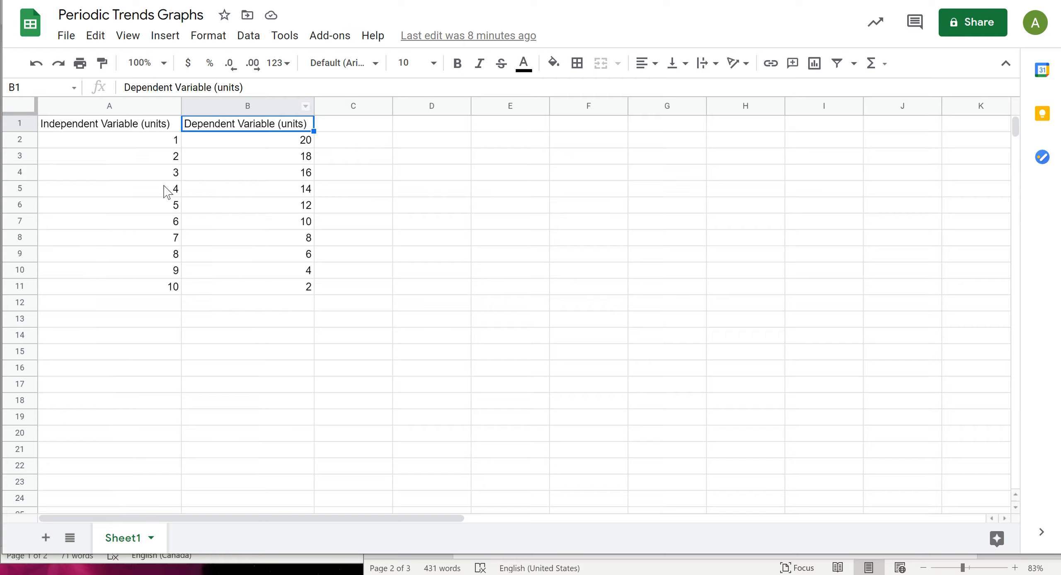
Step: Copy the data table in A1:B11 and paste duplicates of it starting at D1 and G1
left_click(125, 129)
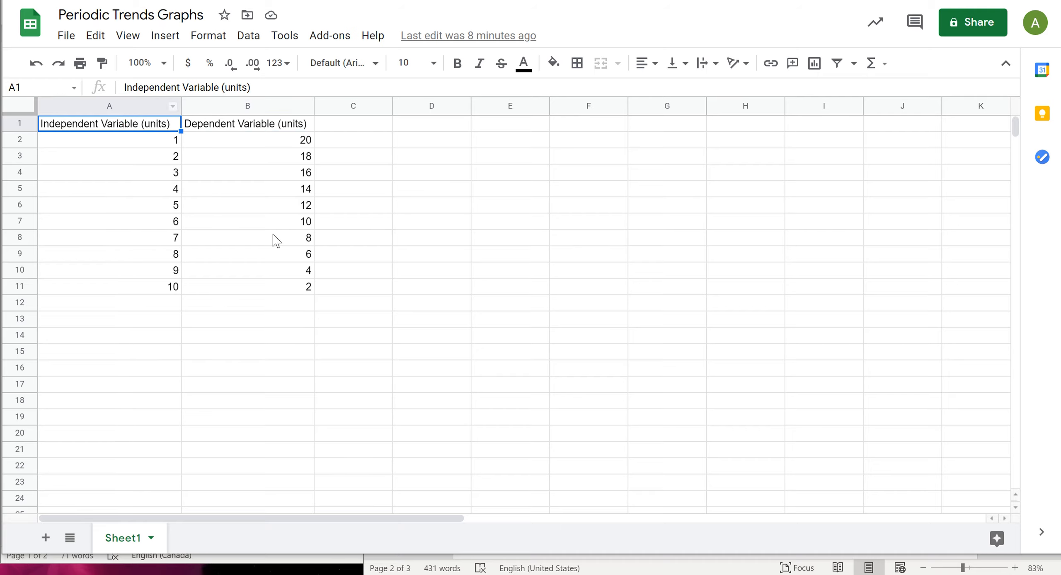
left_click(256, 292, "shift")
key("ctrl+c")
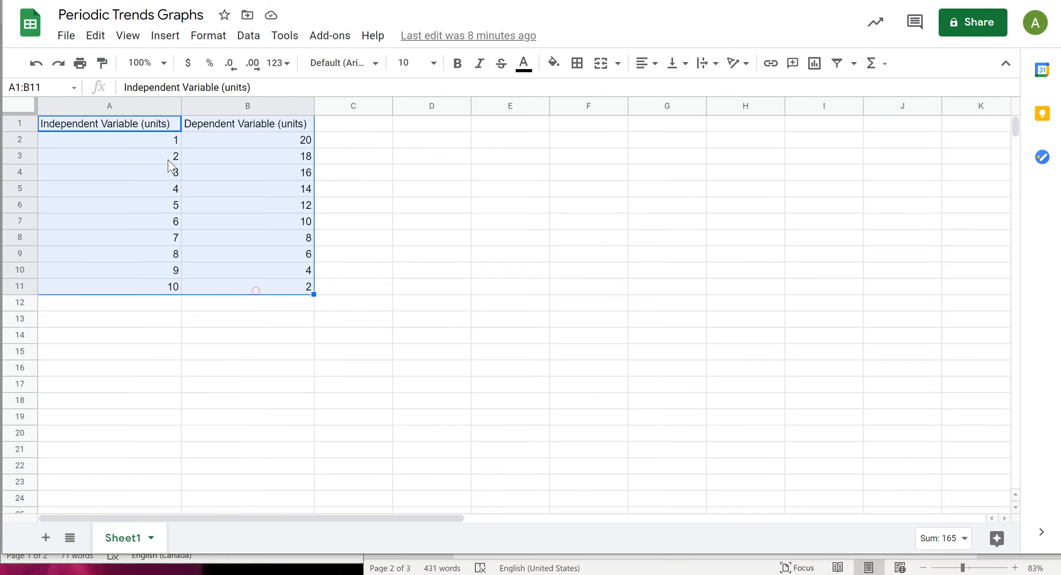
left_click(440, 125)
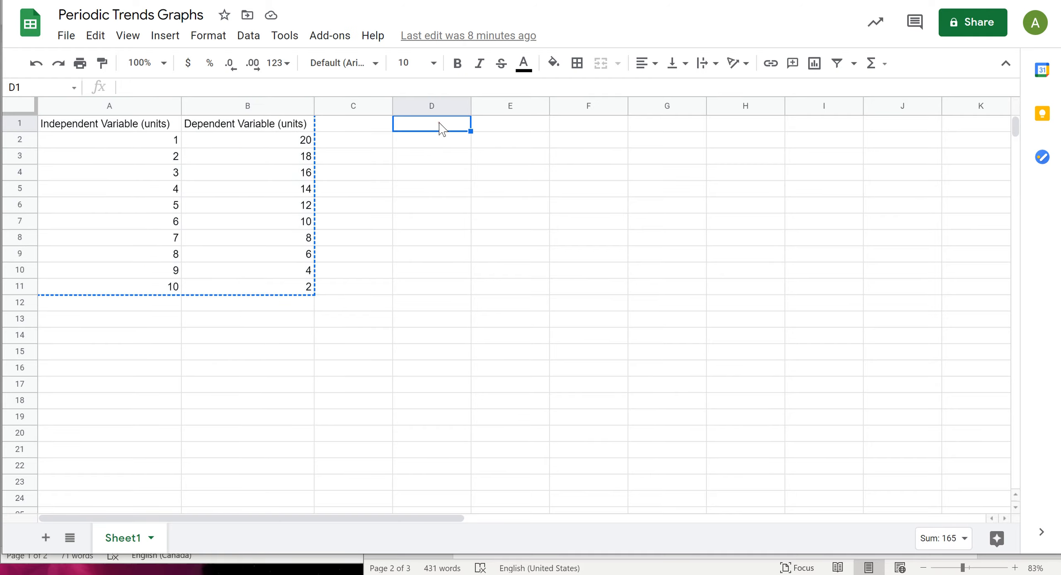
key("ctrl+v")
left_click(704, 132)
key("ctrl+v")
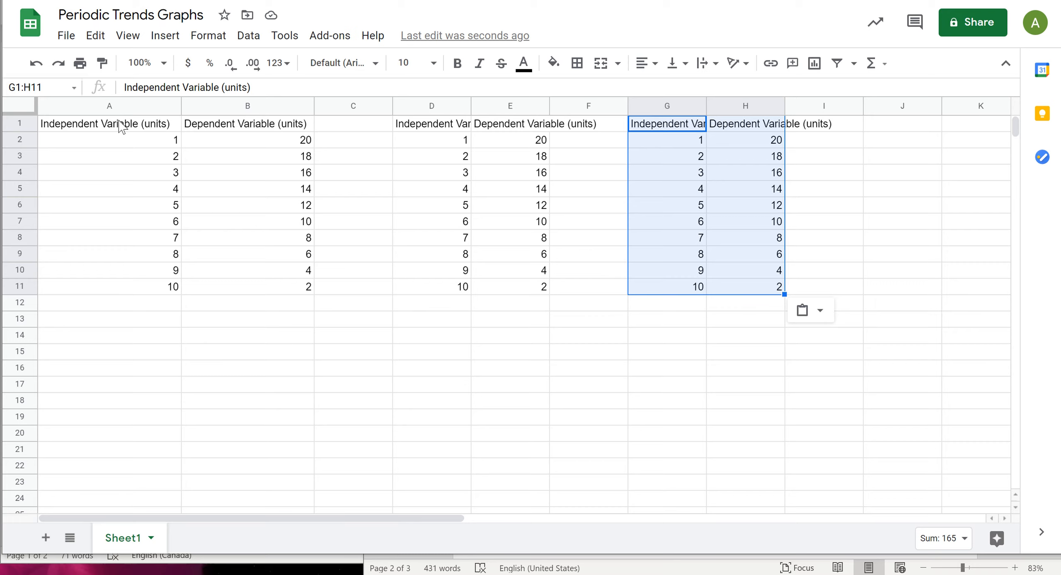
Step: Insert a chart from the first data table, A1:B11, with Scatter chart as its chart type
left_click(100, 128)
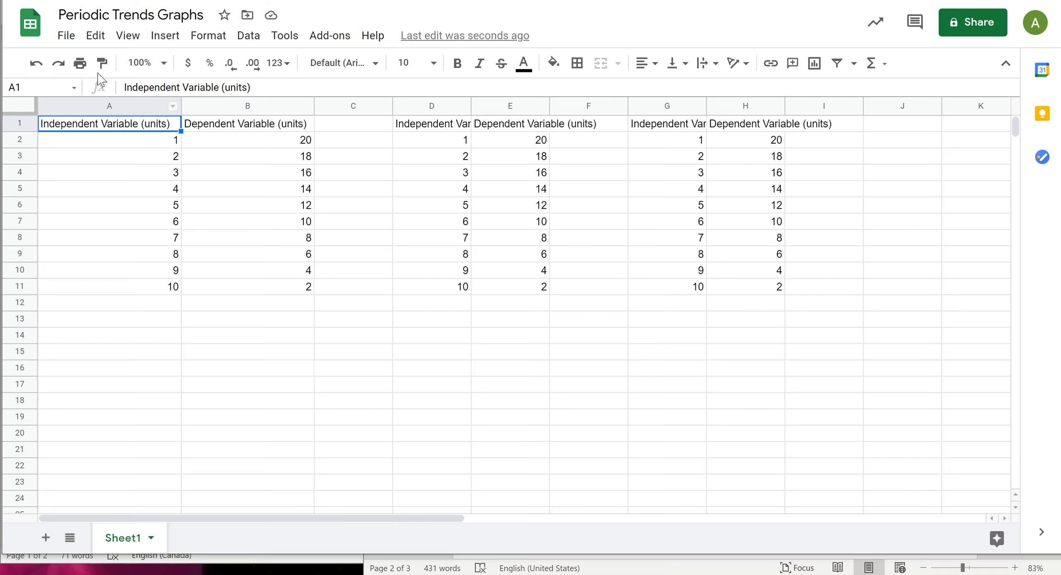
left_click_drag(104, 132, 300, 290)
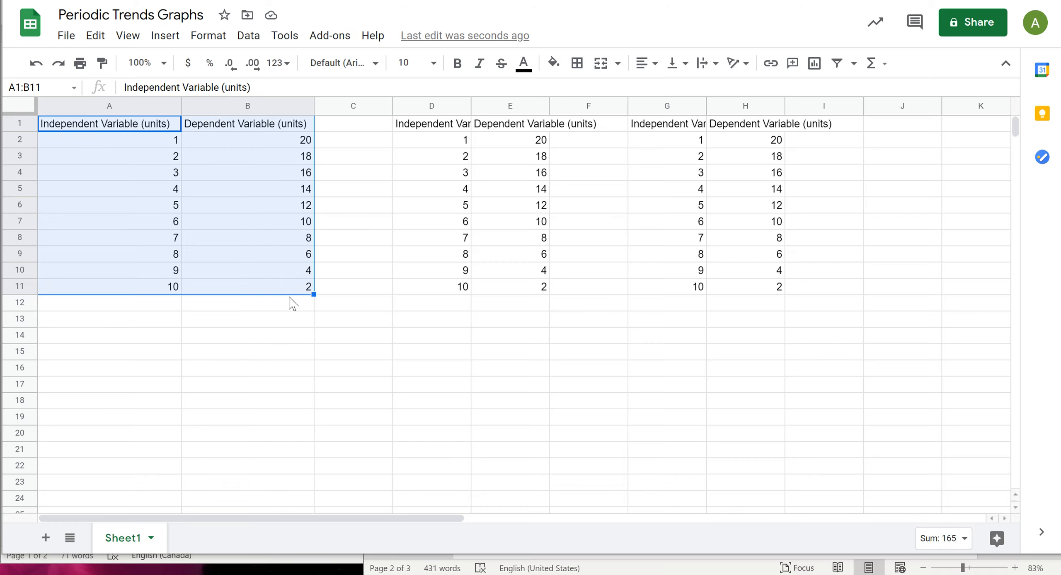
left_click(114, 189)
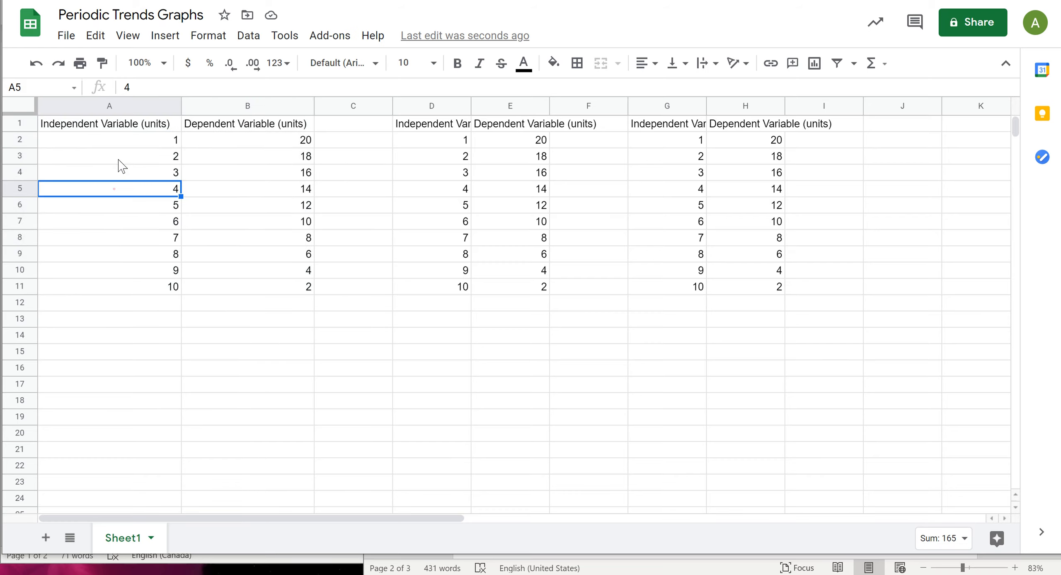
left_click(125, 126)
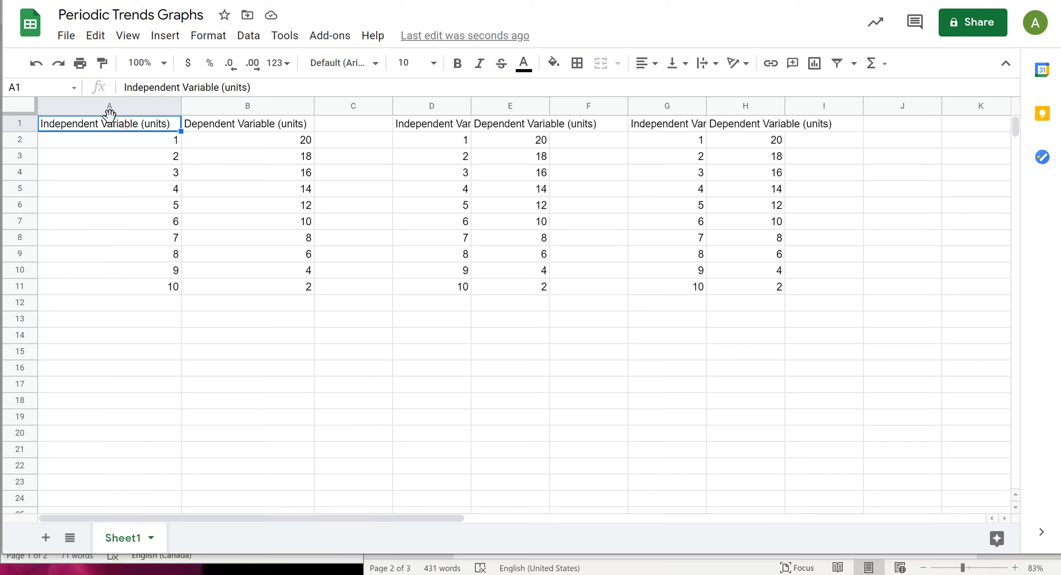
left_click(278, 290, "shift")
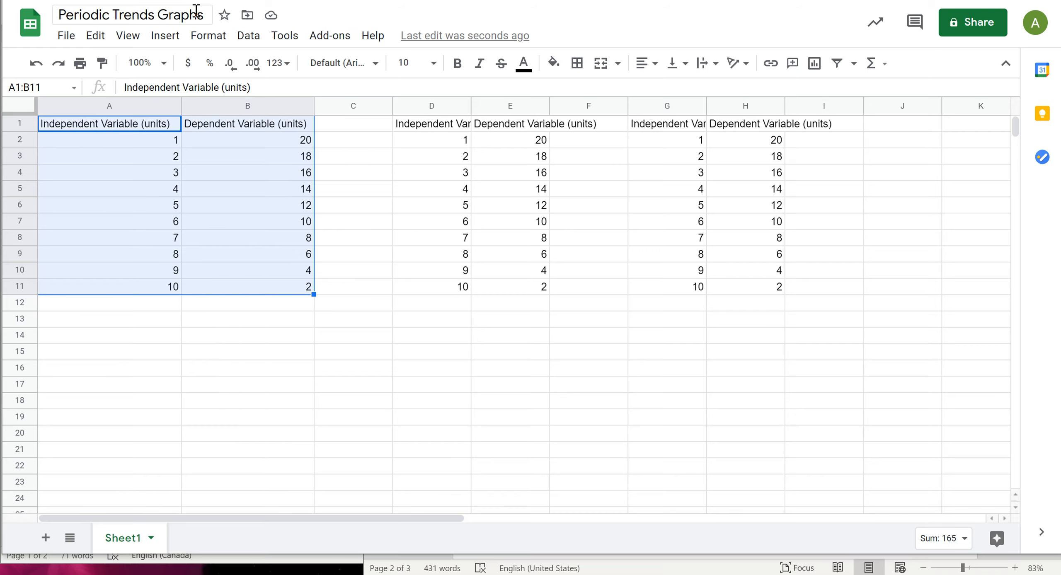
left_click(165, 36)
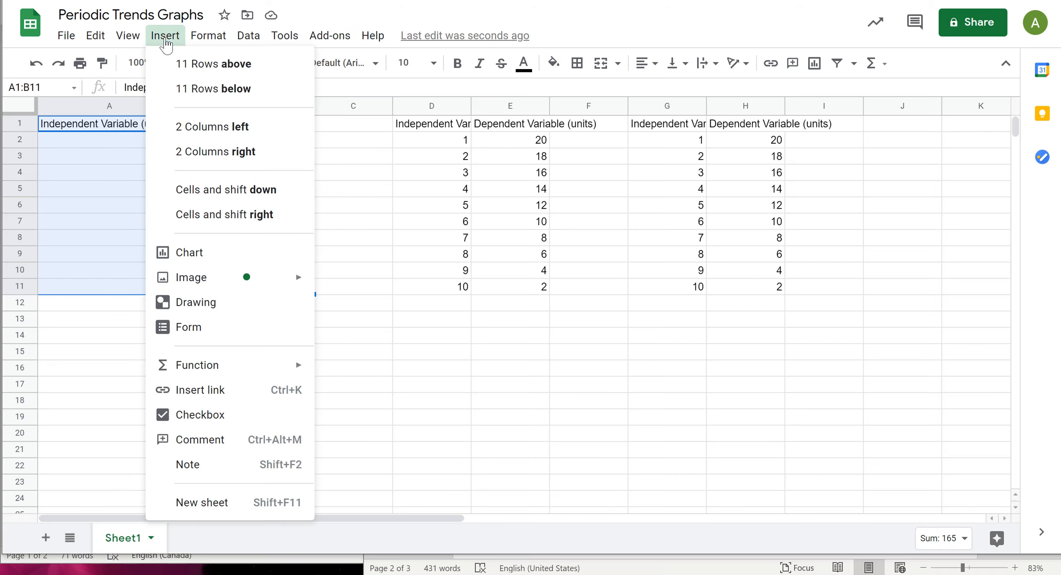
left_click(188, 253)
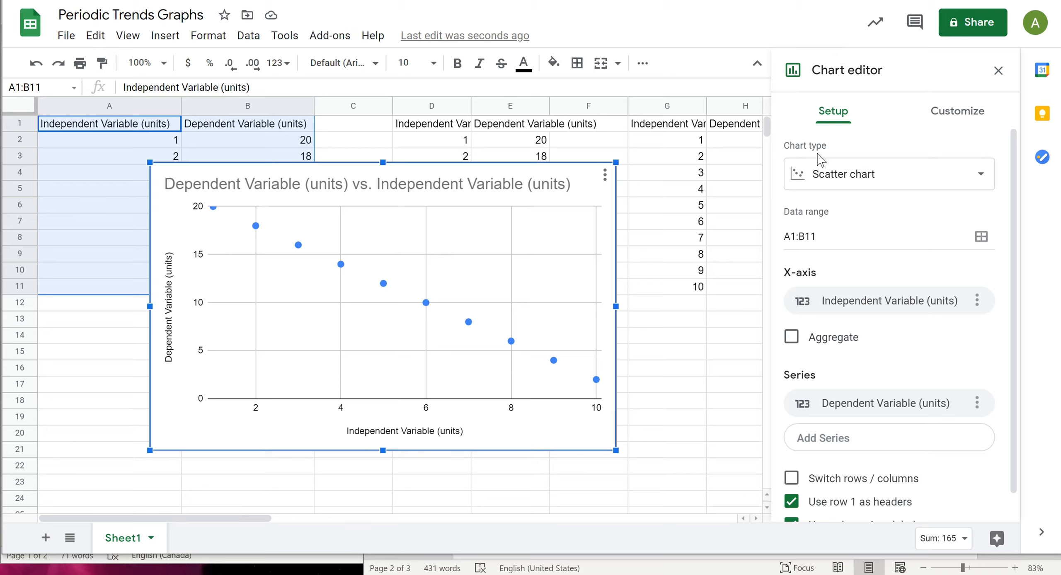
left_click(833, 174)
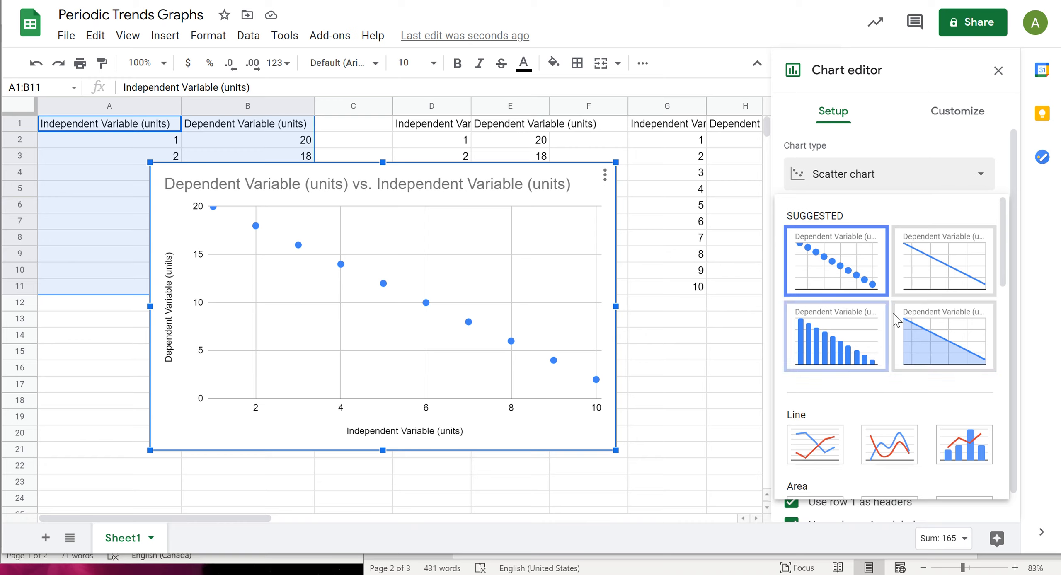
left_click(836, 252)
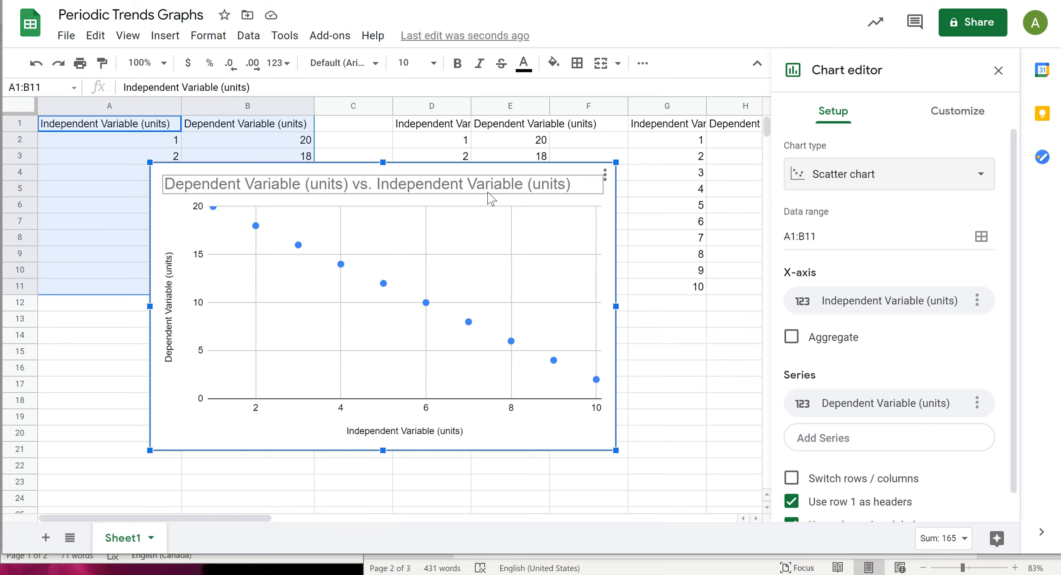
Step: Open the chart title settings, enlarge the scatter chart from its upper-left corner and place it below the column headers
left_click(170, 188)
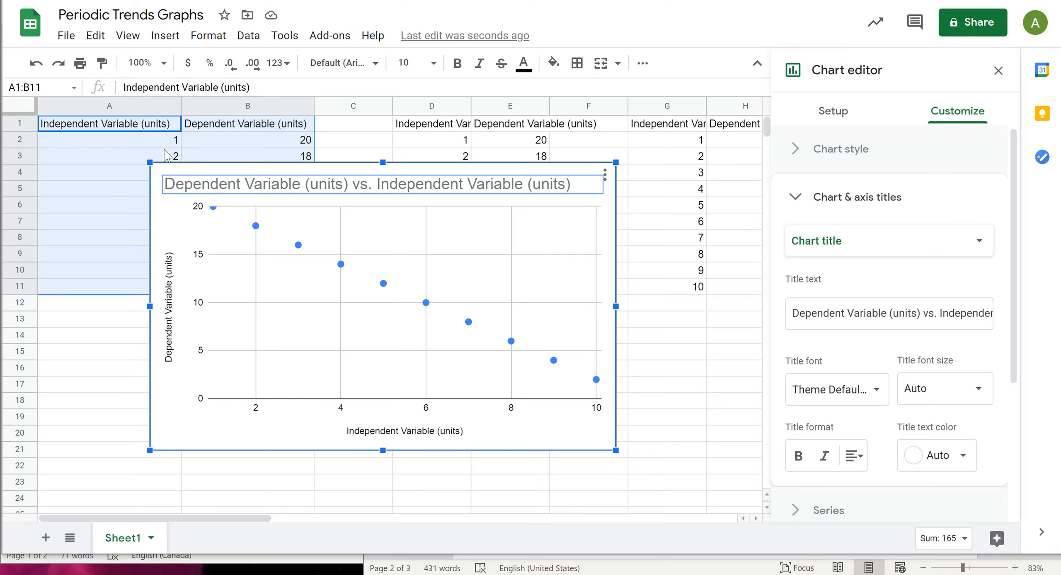
left_click_drag(149, 161, 83, 101)
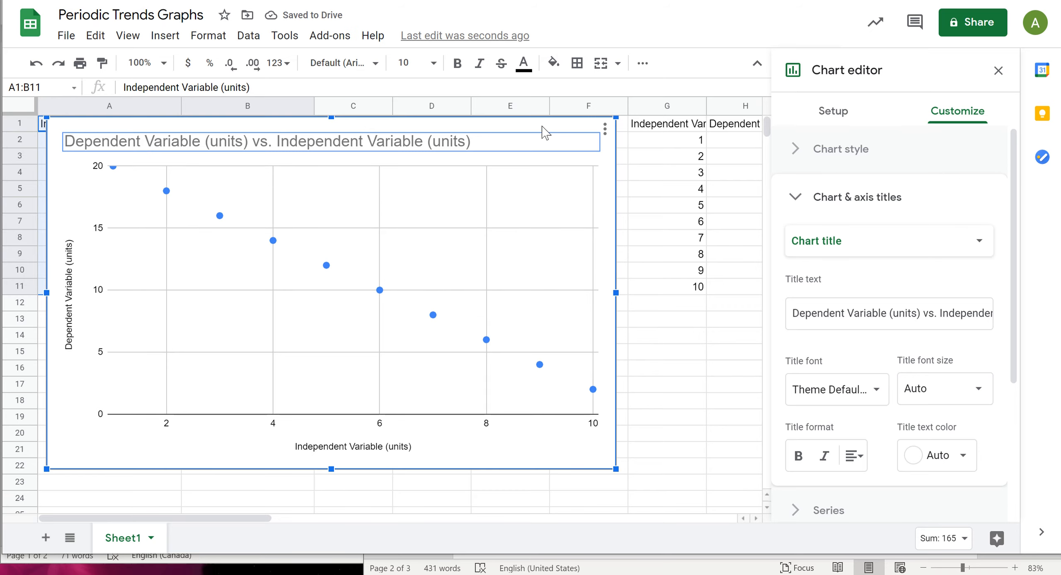
left_click_drag(543, 132, 652, 161)
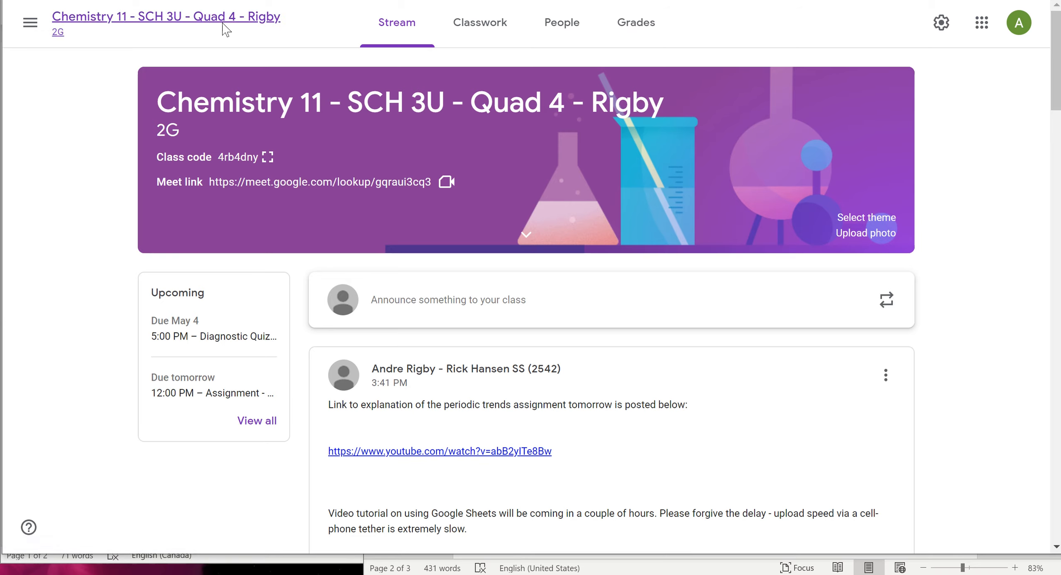
Step: Switch to the Classroom page, open Google Docs from it and create a blank document
left_click(989, 27)
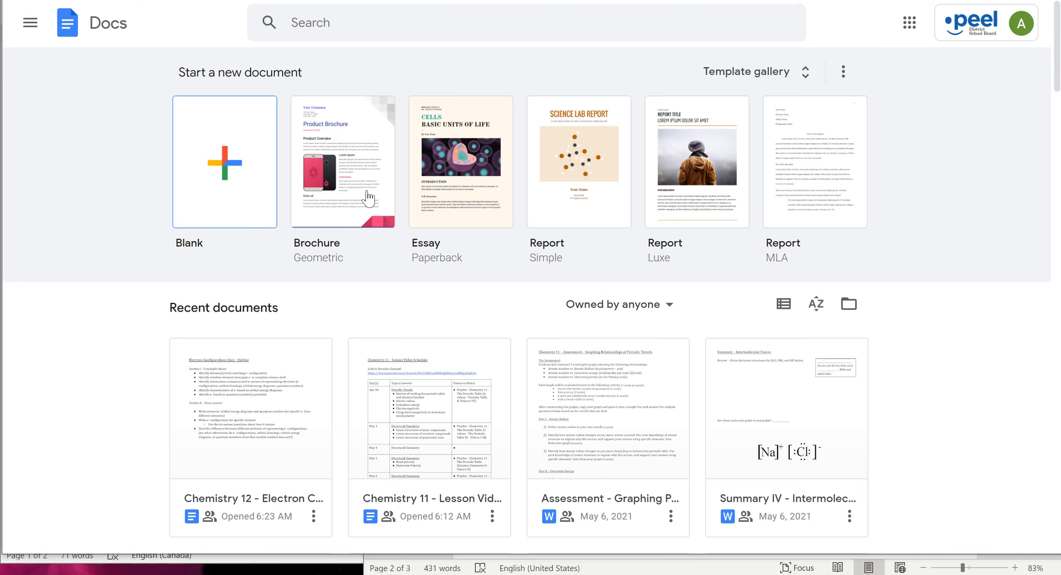
left_click(227, 158)
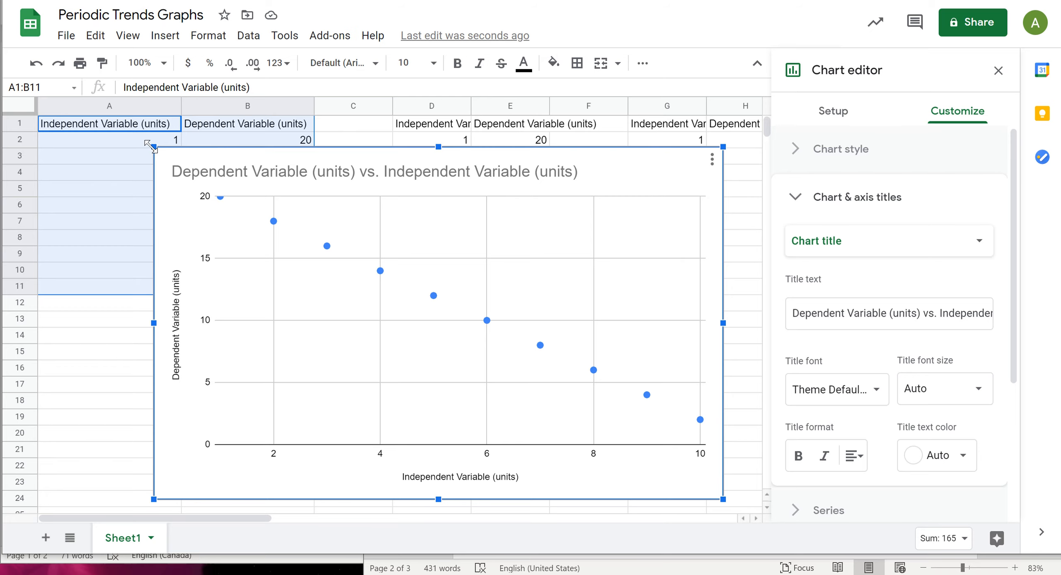
Step: Enlarge the scatter chart slightly from its upper-left corner and copy the chart
mouse_move(149, 145)
left_mouse_down()
mouse_move(205, 178)
mouse_move(144, 141)
left_mouse_up()
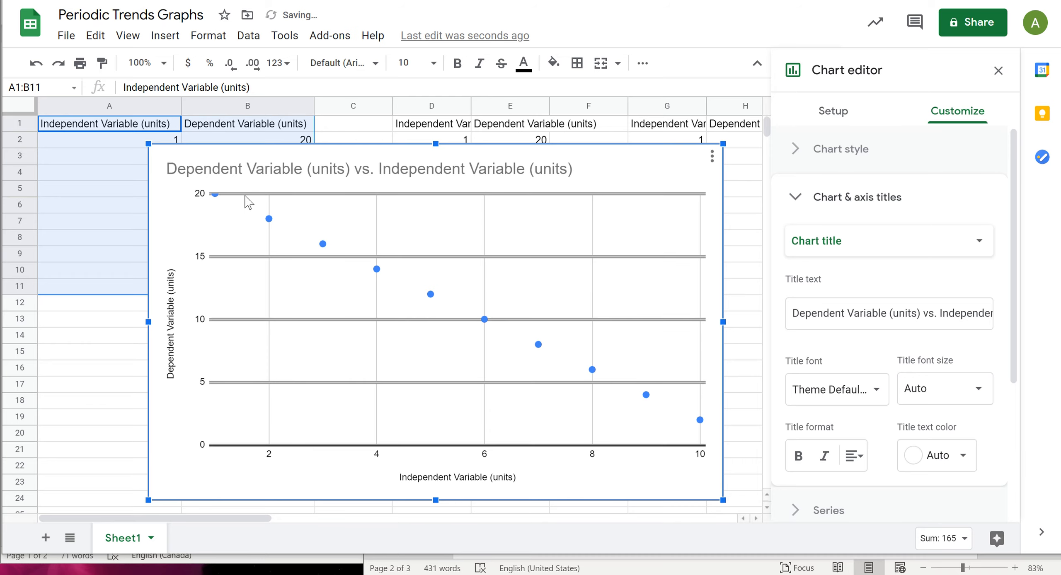
left_click(99, 40)
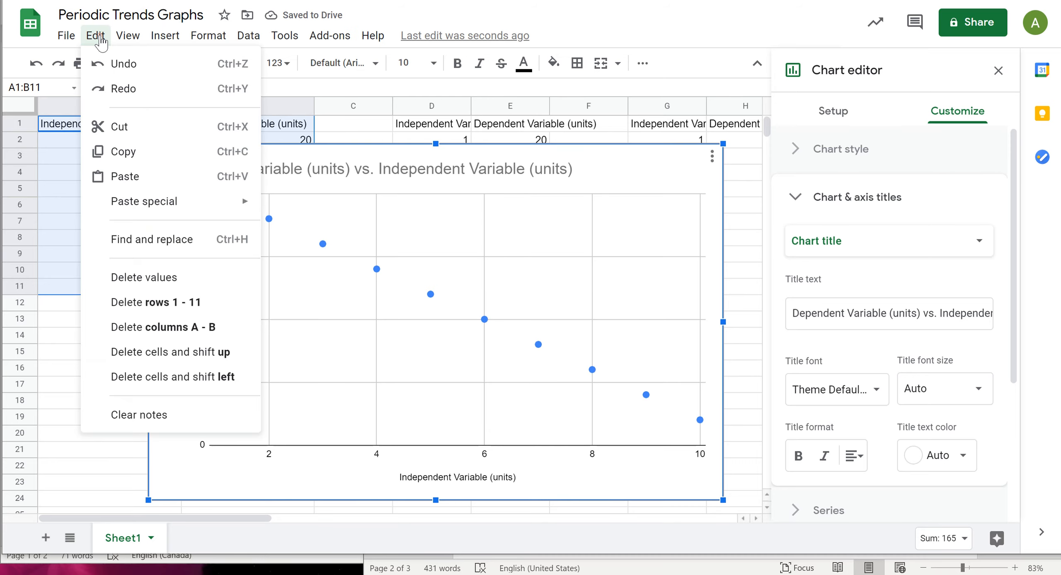
left_click(208, 35)
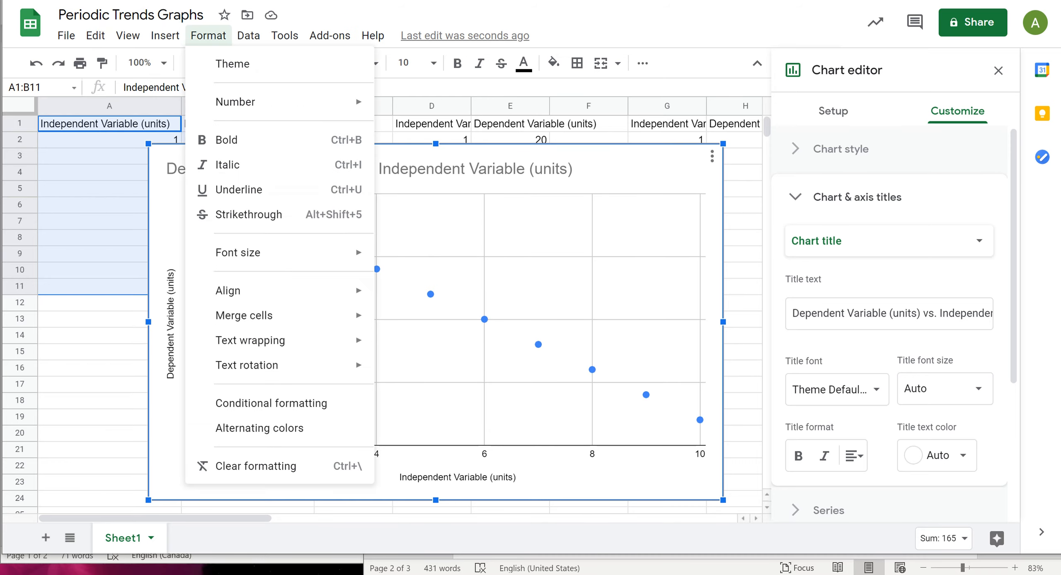
left_click(552, 213)
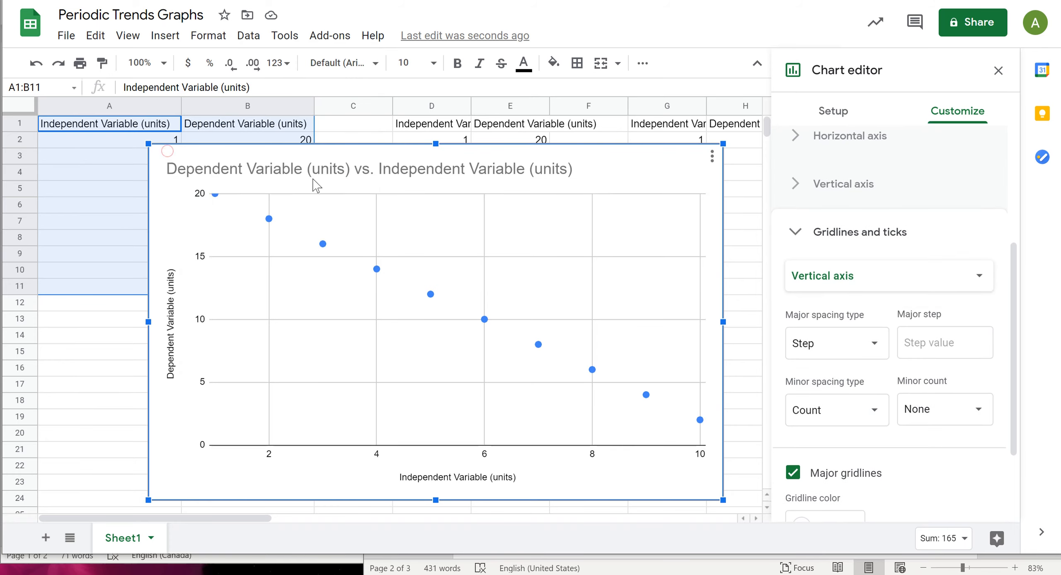
key("Escape")
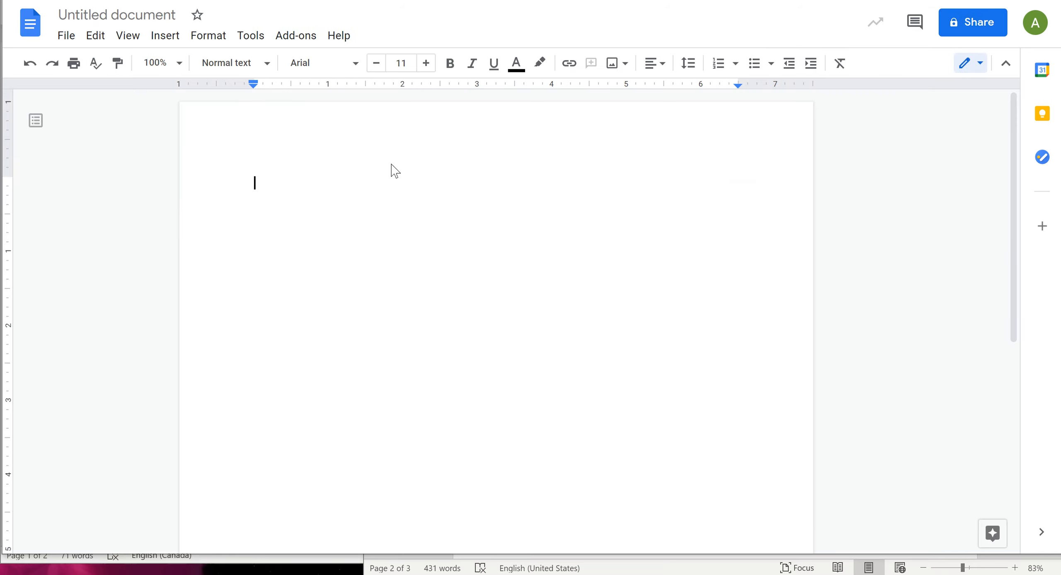
Step: Switch to the blank Google Docs document and paste the copied chart with Link to spreadsheet
left_click(96, 36)
left_click(307, 209)
key("ctrl+v")
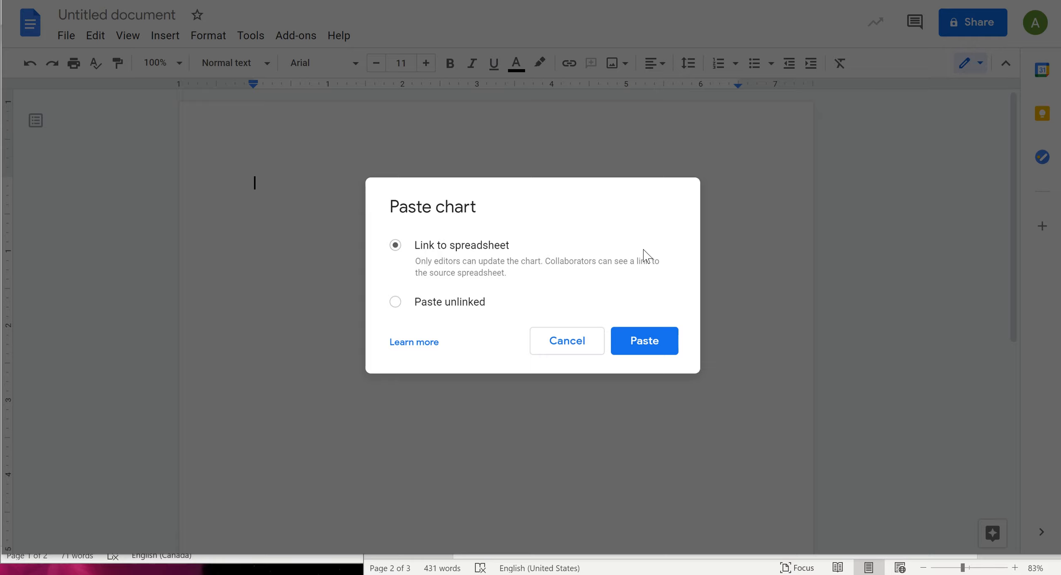
left_click(647, 334)
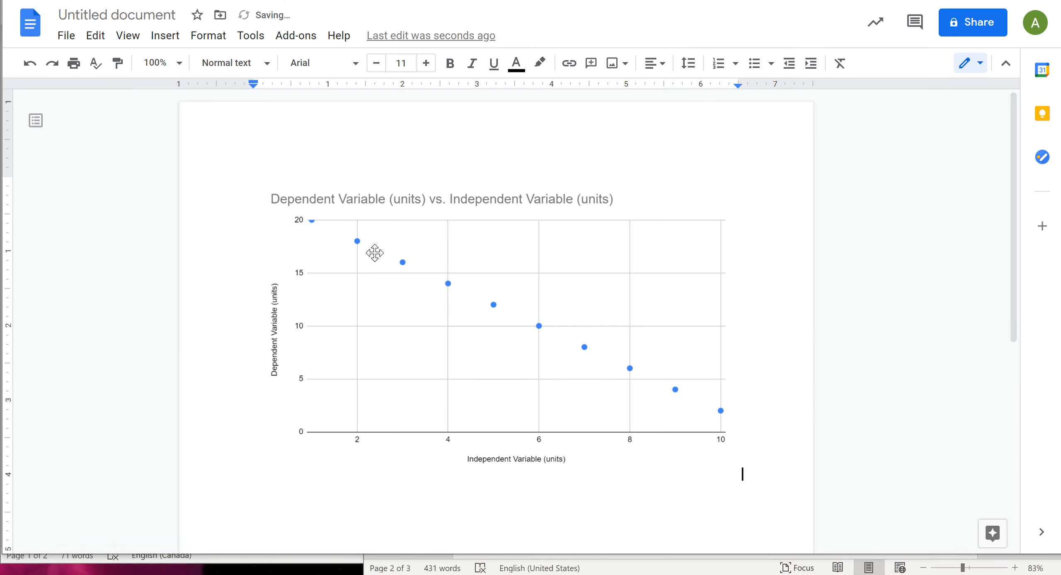
Step: Select the pasted chart and look at its linked chart options
left_click(477, 270)
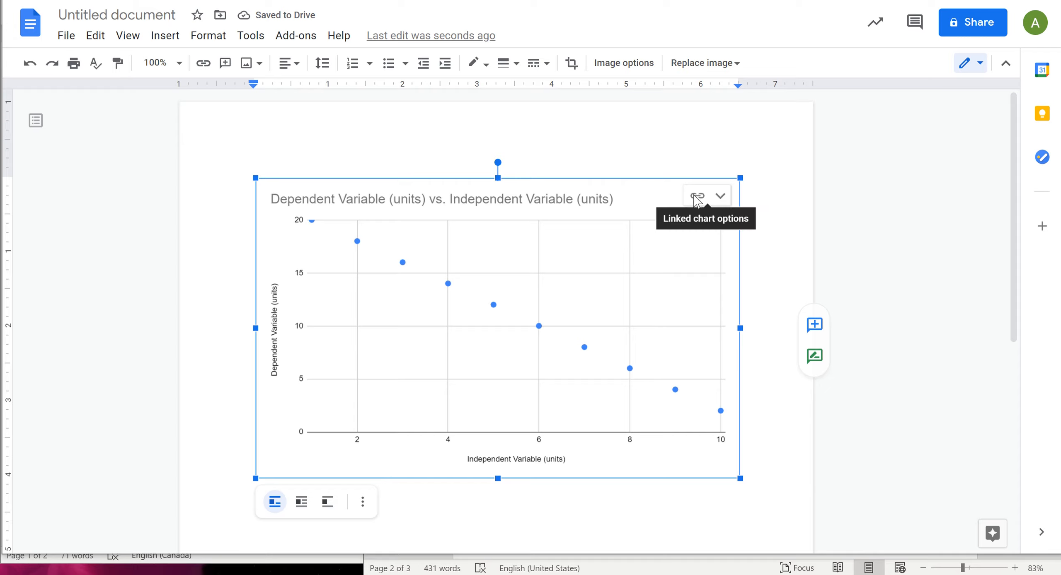
left_click(720, 196)
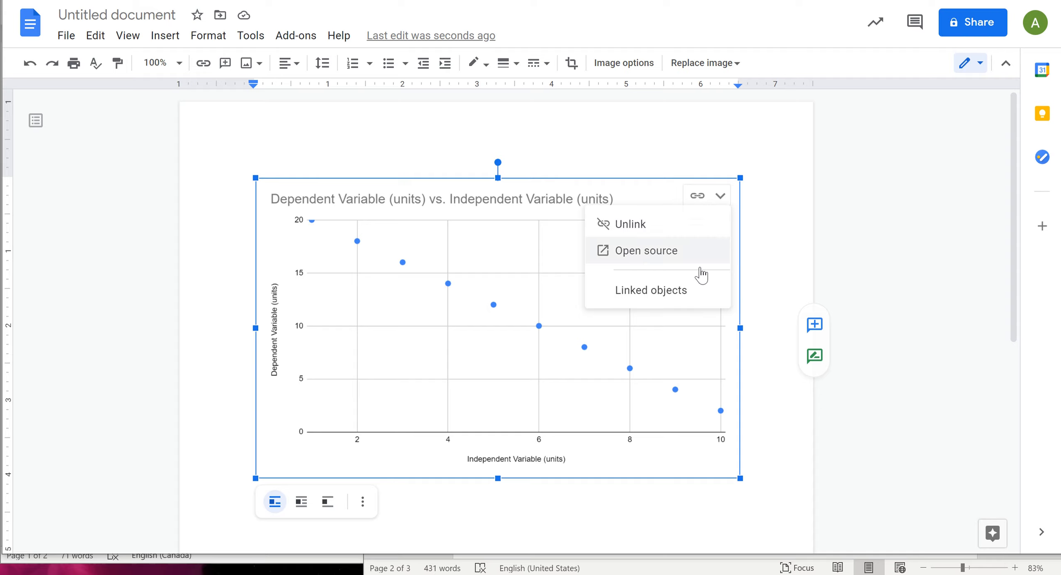
left_click(425, 192)
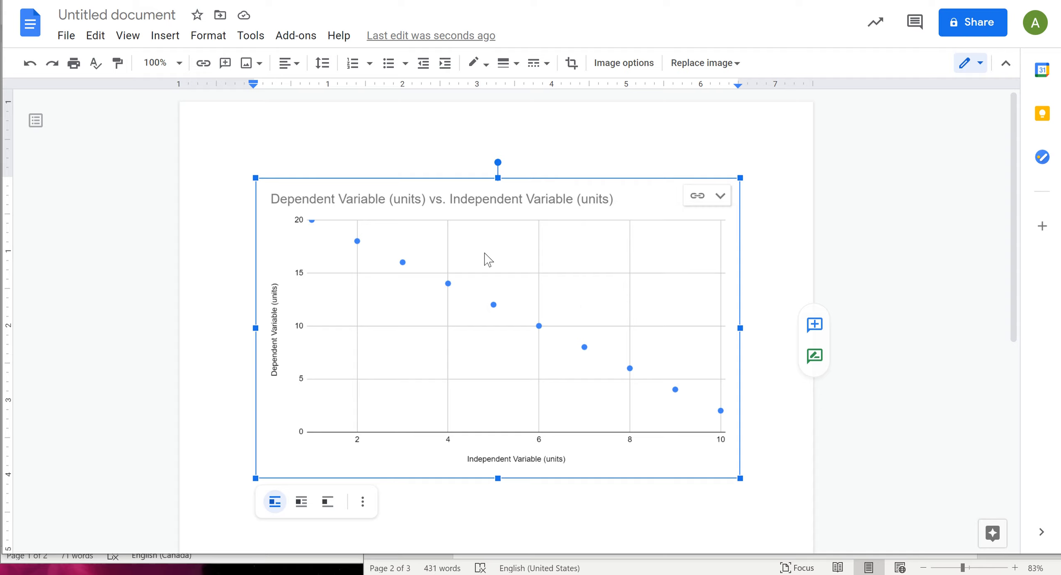
Step: Shrink the pasted chart from its lower-right corner to about 4.9 inches wide
scroll(673, 333, "down", 4)
scroll(458, 295, "up", 4)
left_click_drag(740, 479, 621, 404)
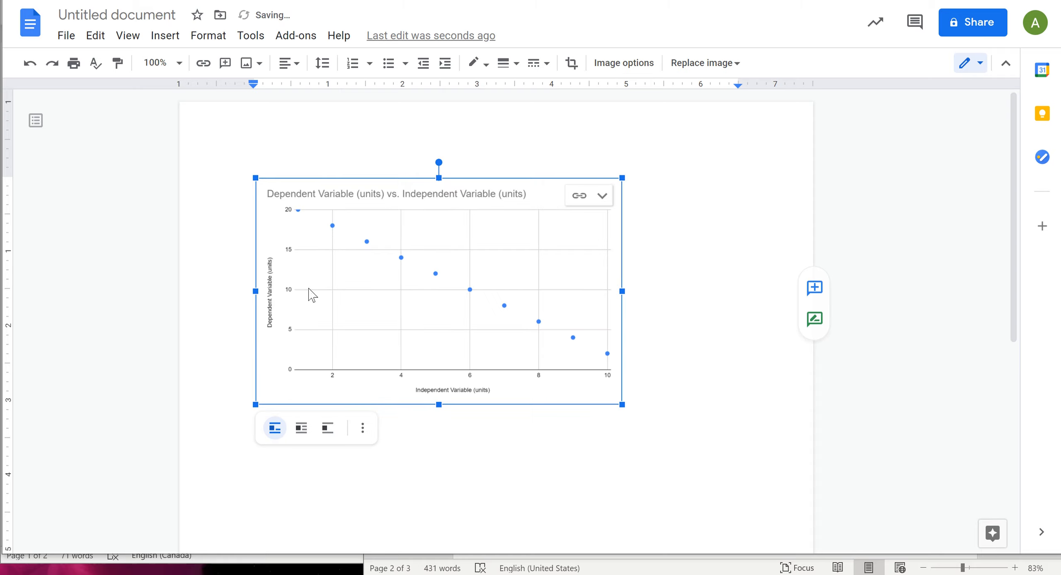
Step: Set the chart's text wrapping style to Wrap text in its image options and move the chart to the right on the page
right_click(548, 203)
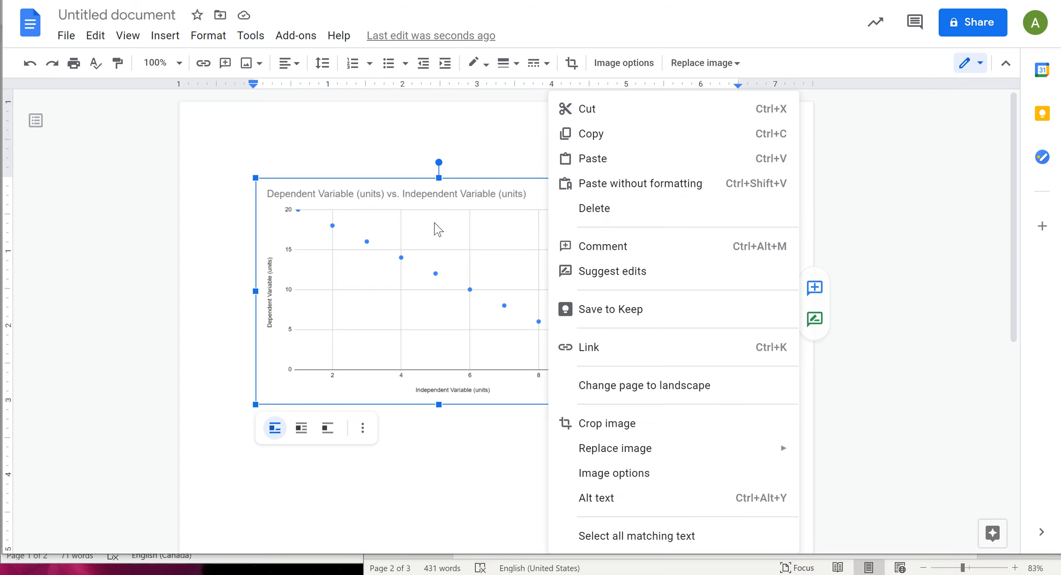
left_click(475, 149)
right_click(543, 191)
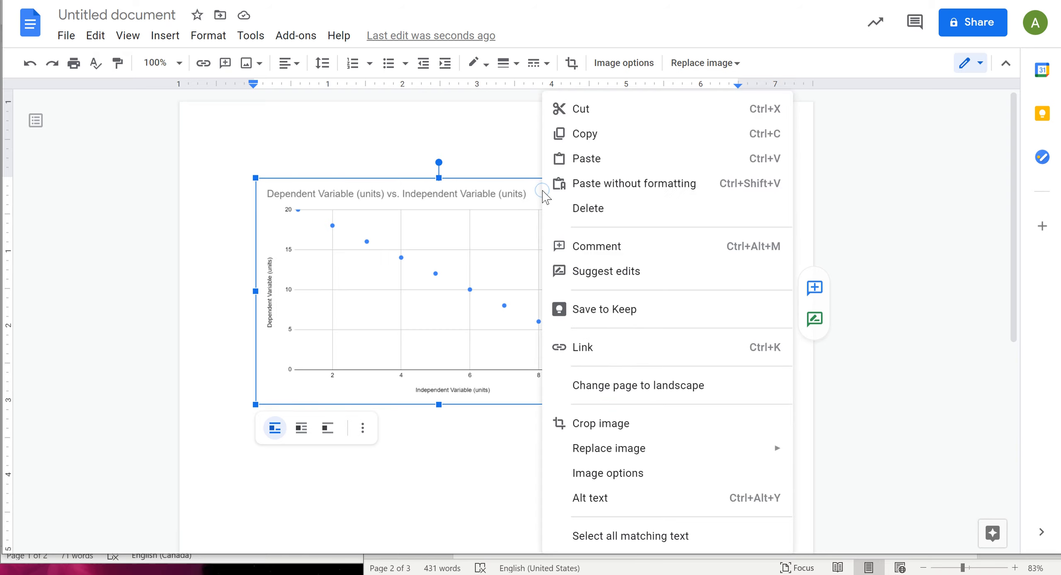
left_click(645, 474)
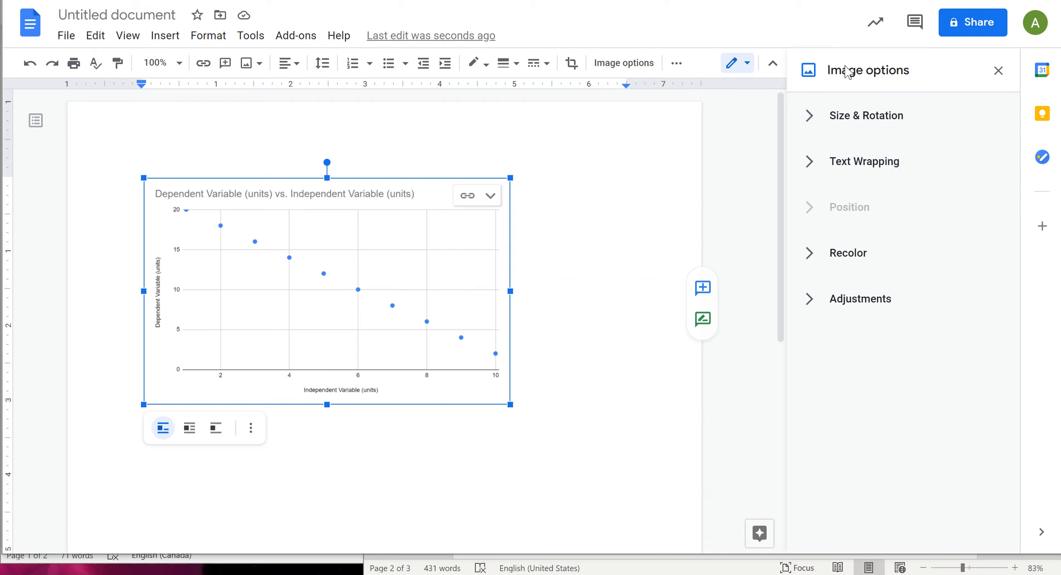
left_click(810, 165)
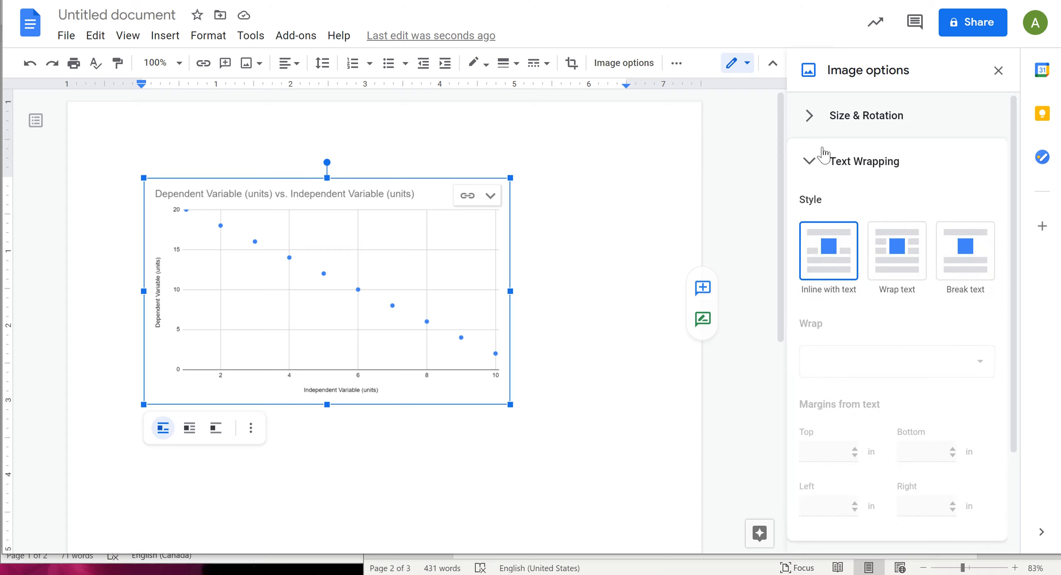
left_click(885, 254)
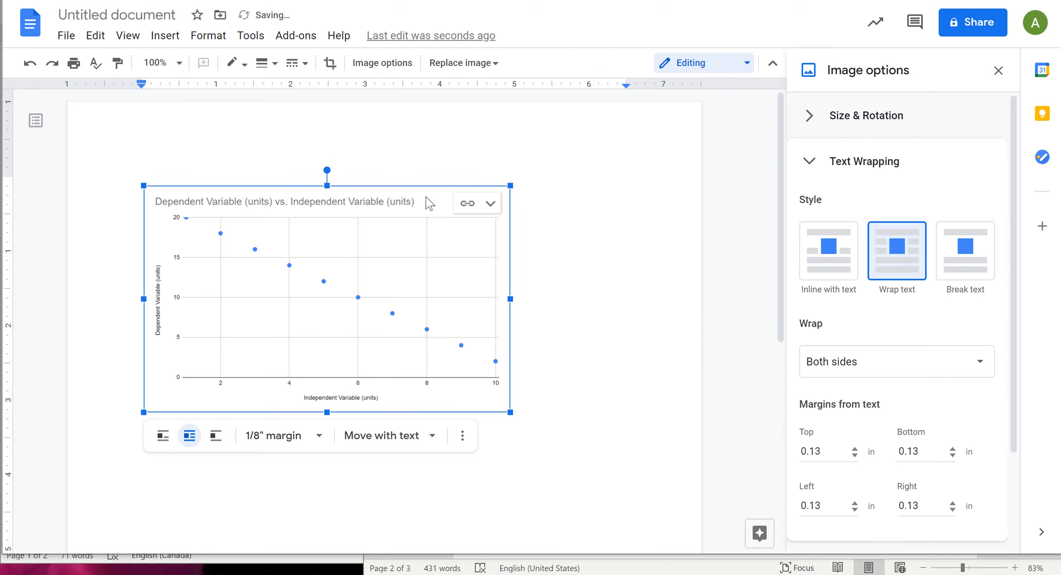
left_click_drag(429, 203, 526, 203)
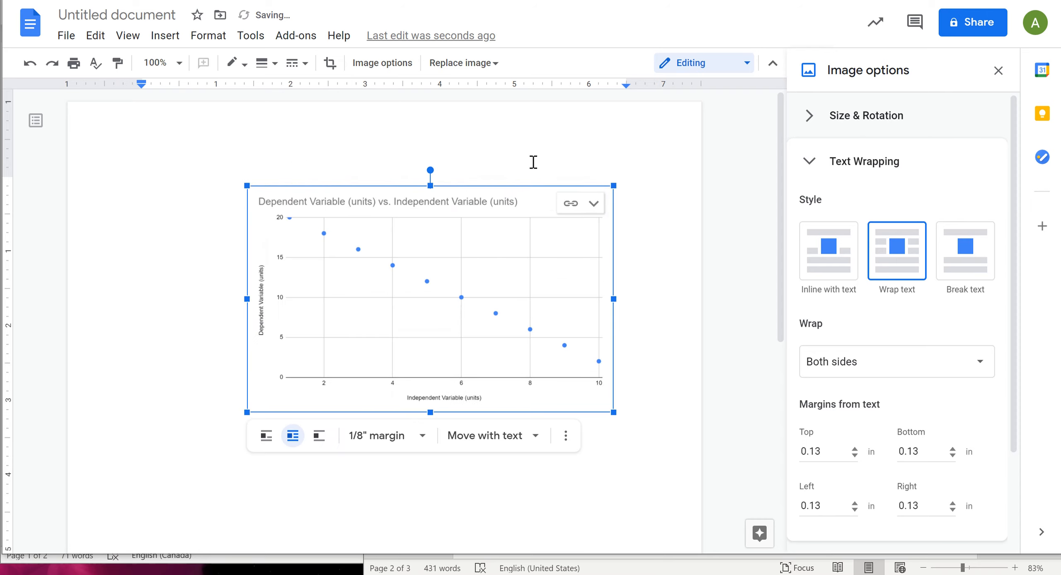
Step: Enter a test line of repeated letter p in the document and reposition the chart below that line
left_click(213, 205)
type("ppppppppppppppppppppppppppppppppppppppppppppppp")
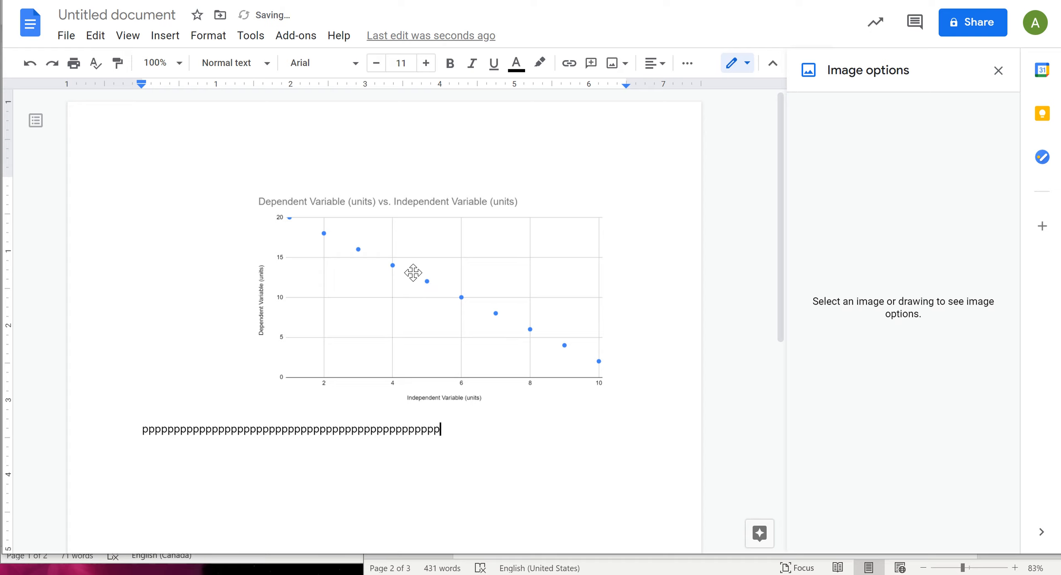
type("pppppppppppppppppppppppppppp")
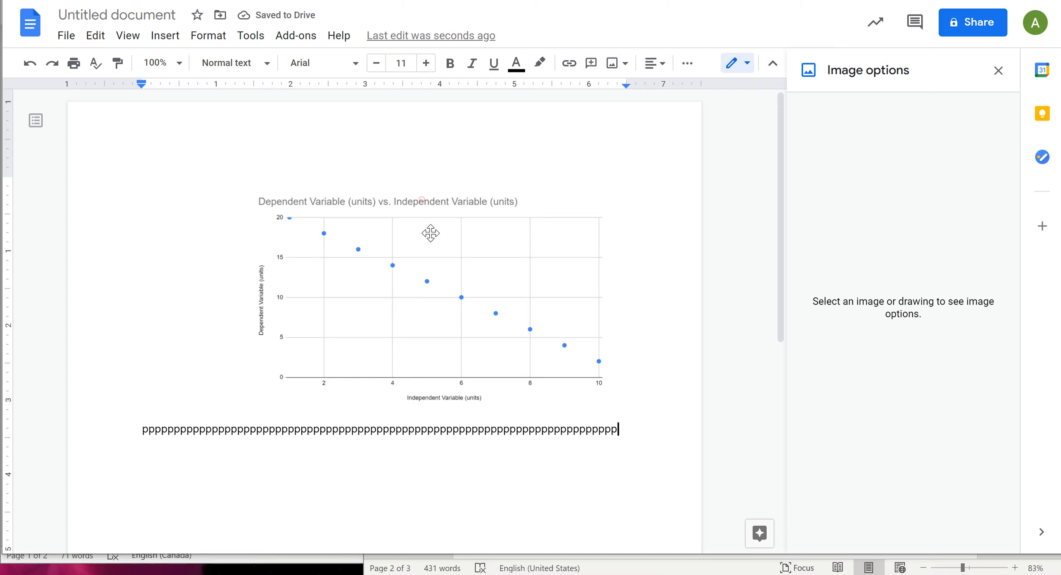
left_click_drag(431, 233, 440, 263)
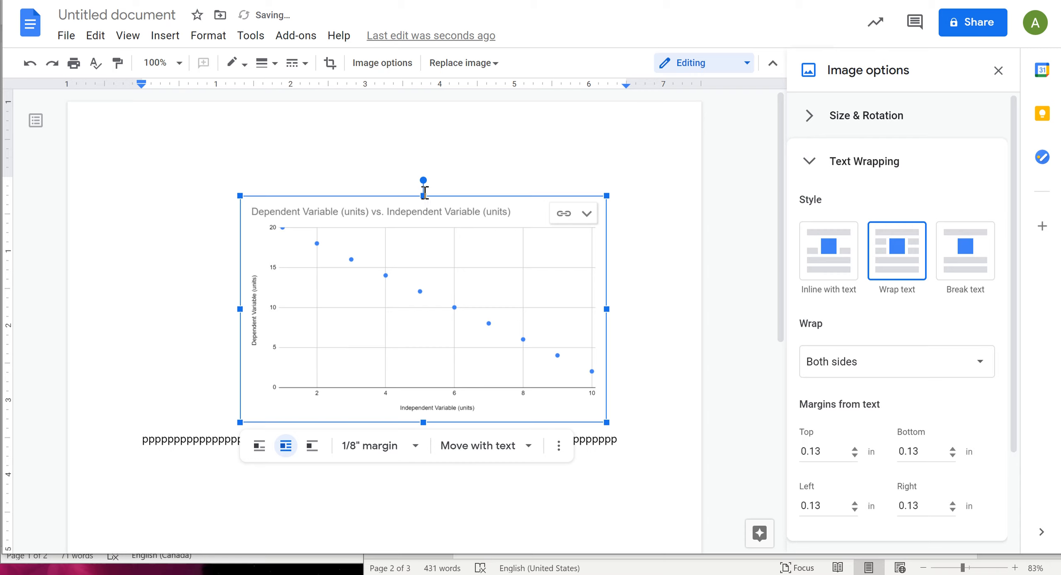
left_click_drag(406, 205, 371, 225)
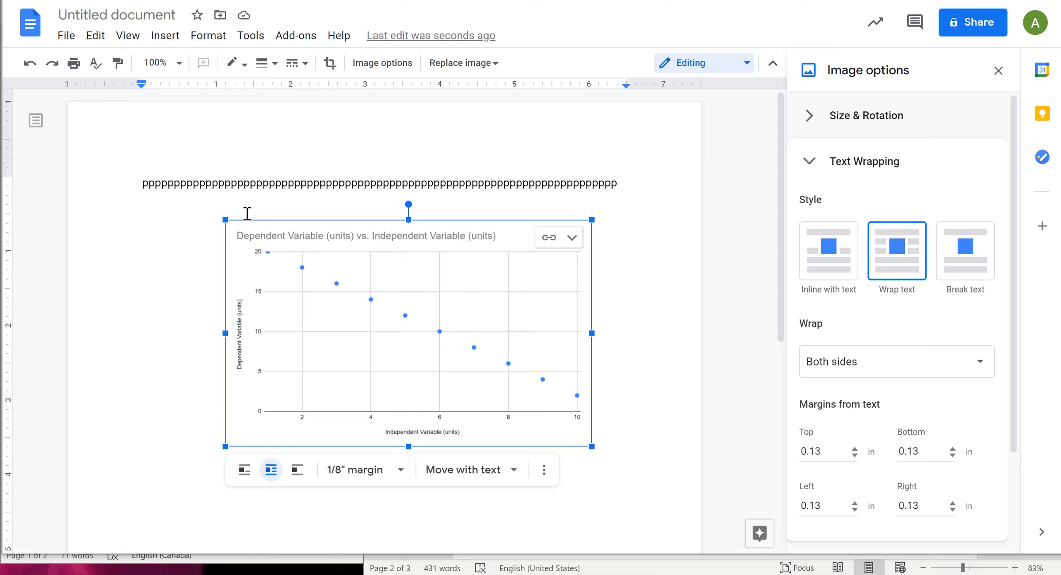
Step: Delete the test line of repeated letters and move the chart slightly to the right
left_click_drag(145, 183, 664, 176)
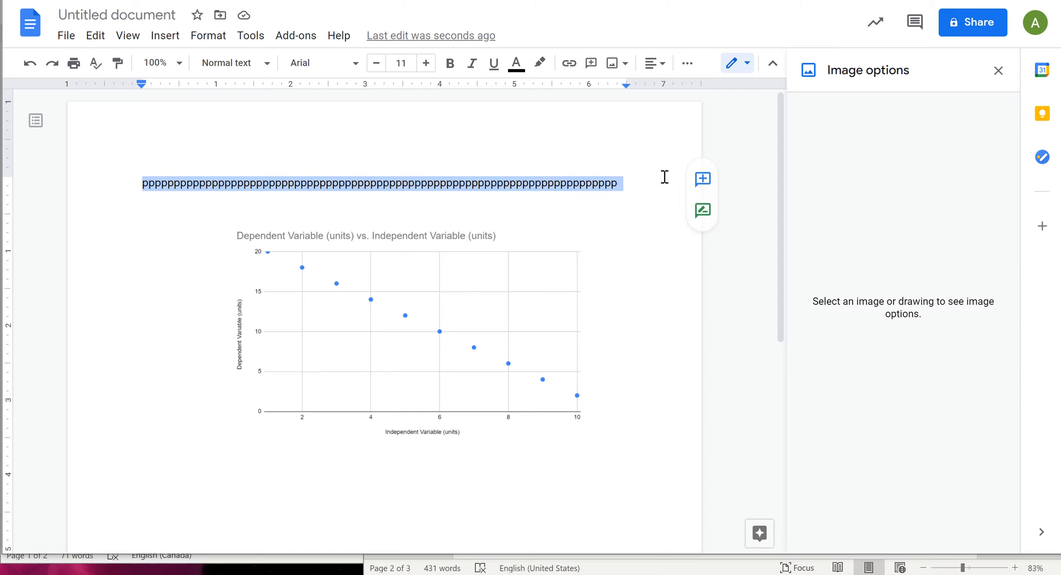
key("BackSpace")
left_click(388, 310)
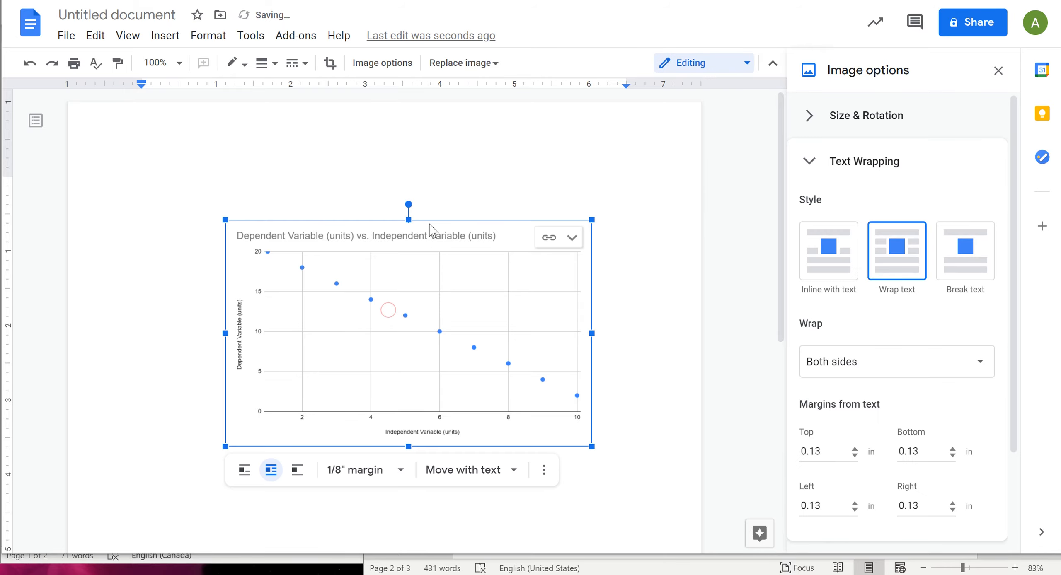
left_click_drag(429, 224, 471, 236)
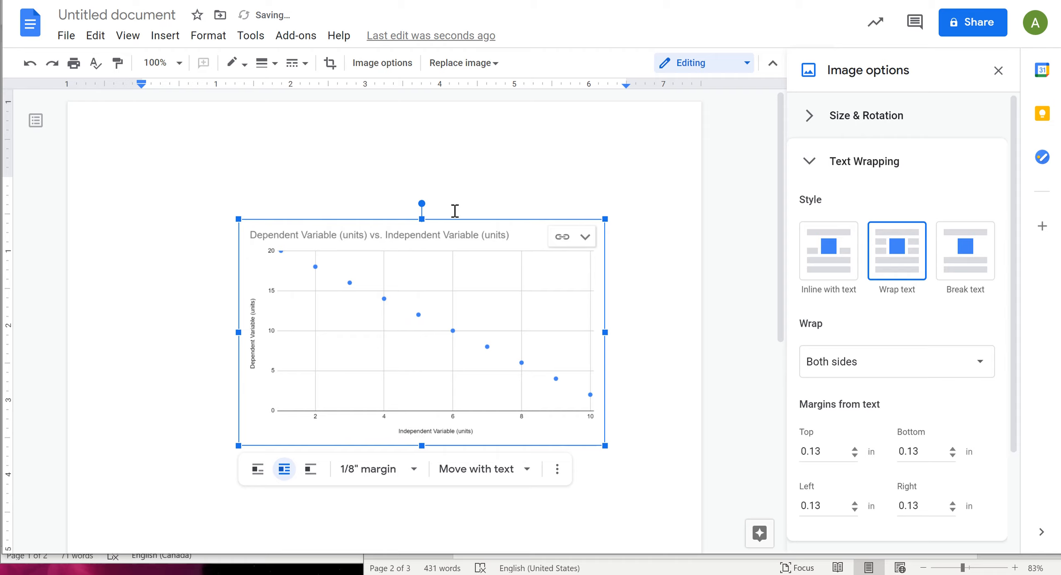